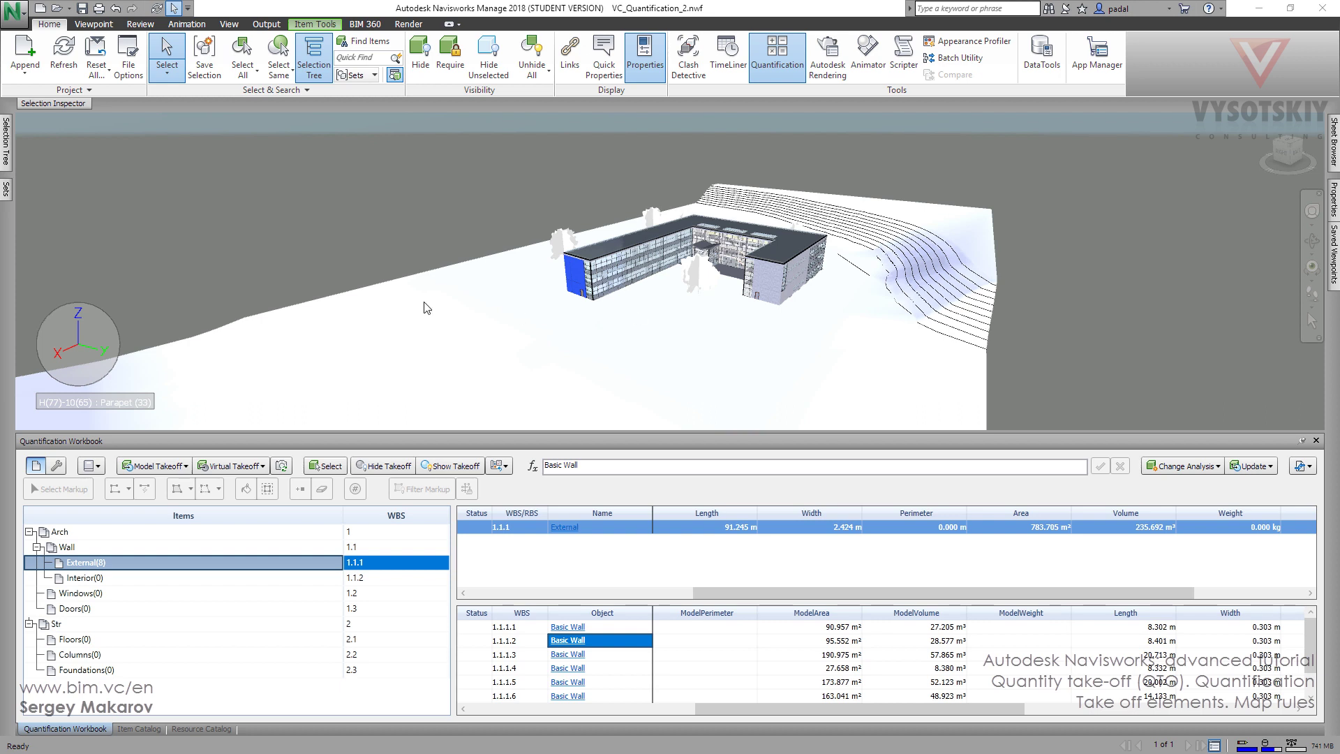
Step: Select the Structural Foundations category in the Selection Tree and hide all unselected elements
mouse_move(7, 141)
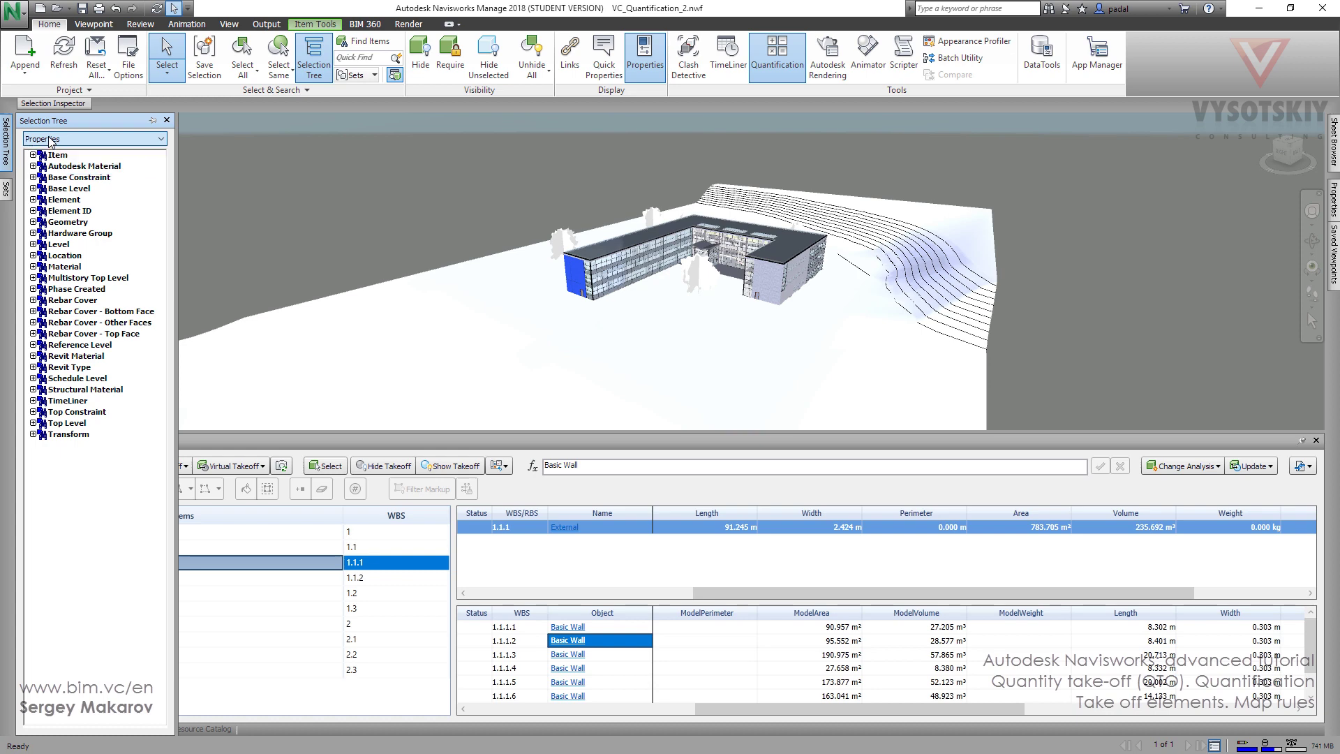
click(33, 200)
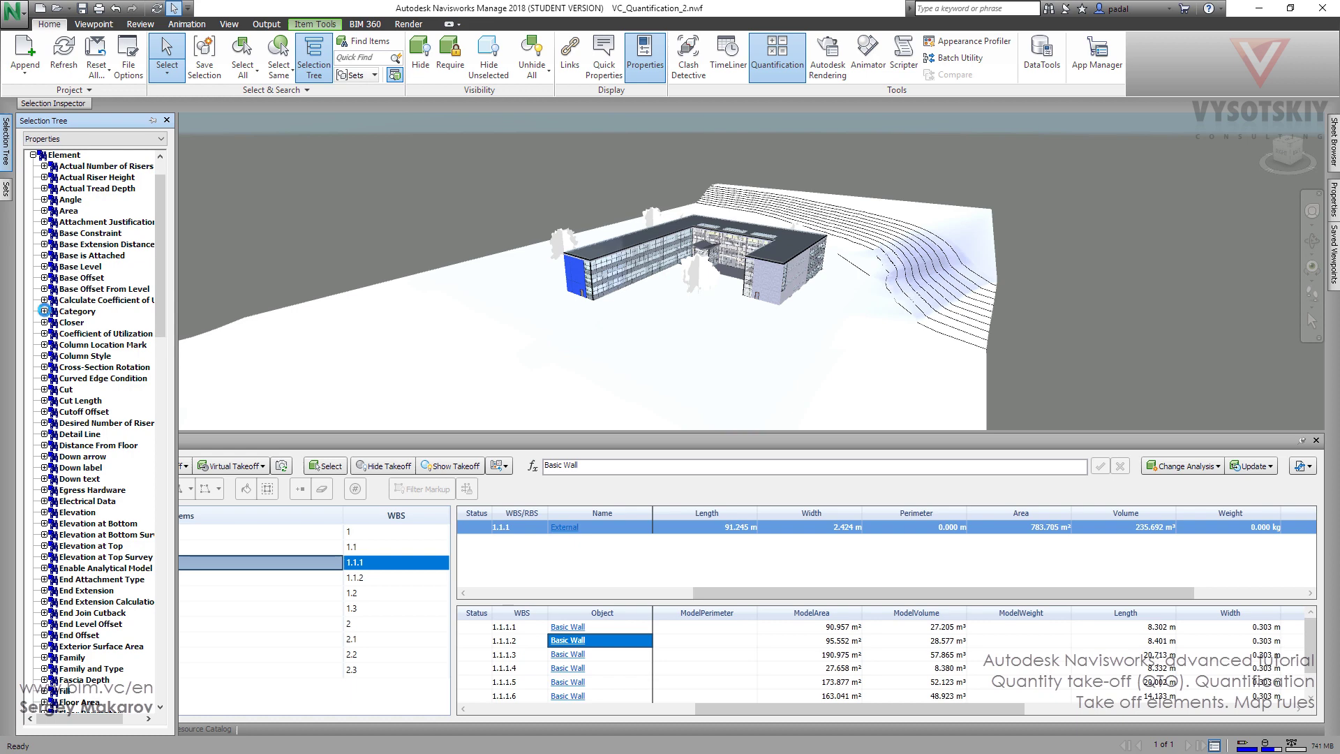
click(44, 310)
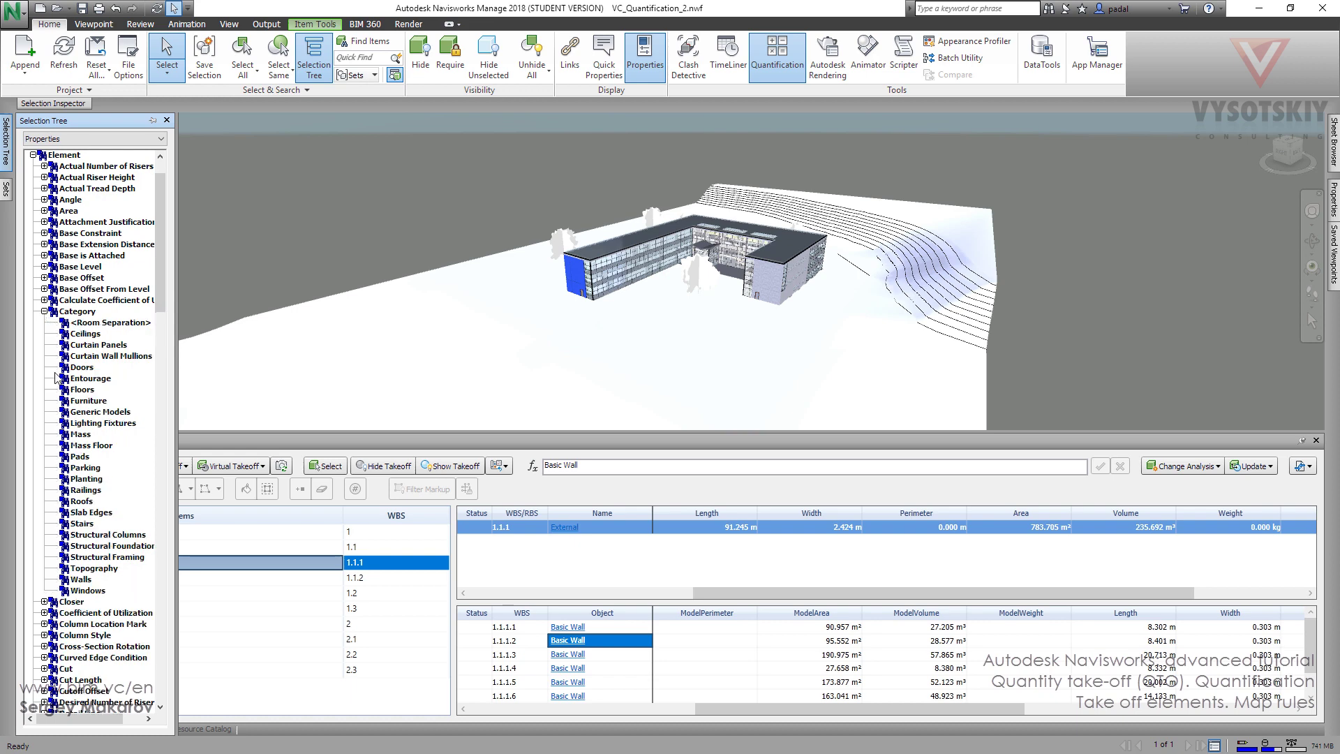
click(95, 549)
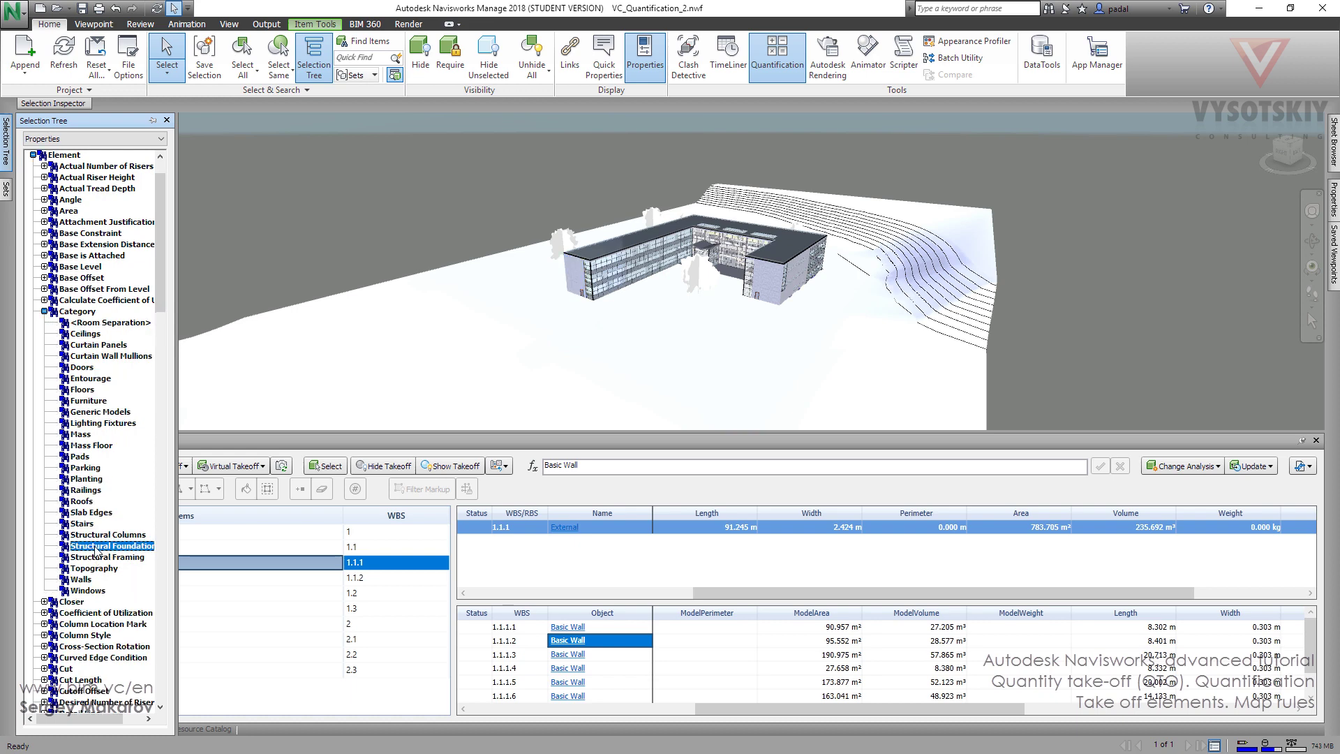
click(492, 66)
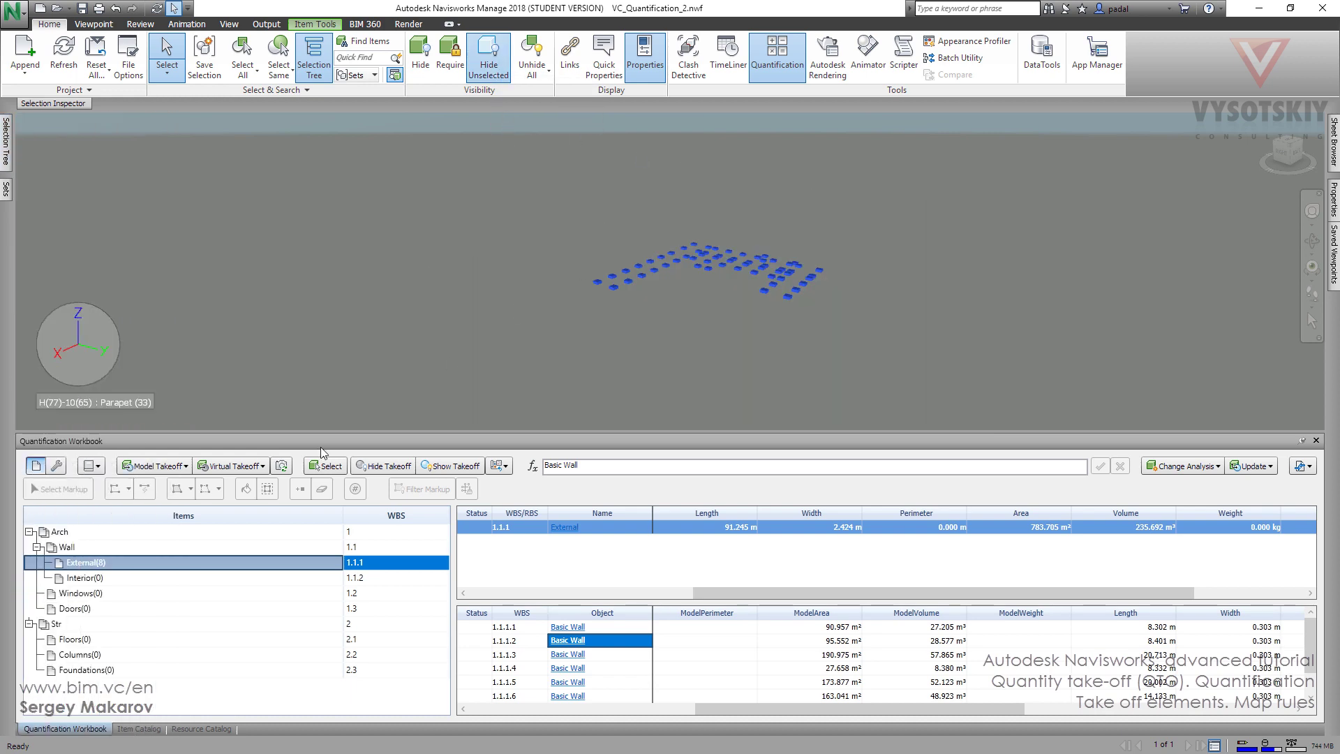
Step: Take off the 59 selected foundations into the Foundations workbook item
click(78, 670)
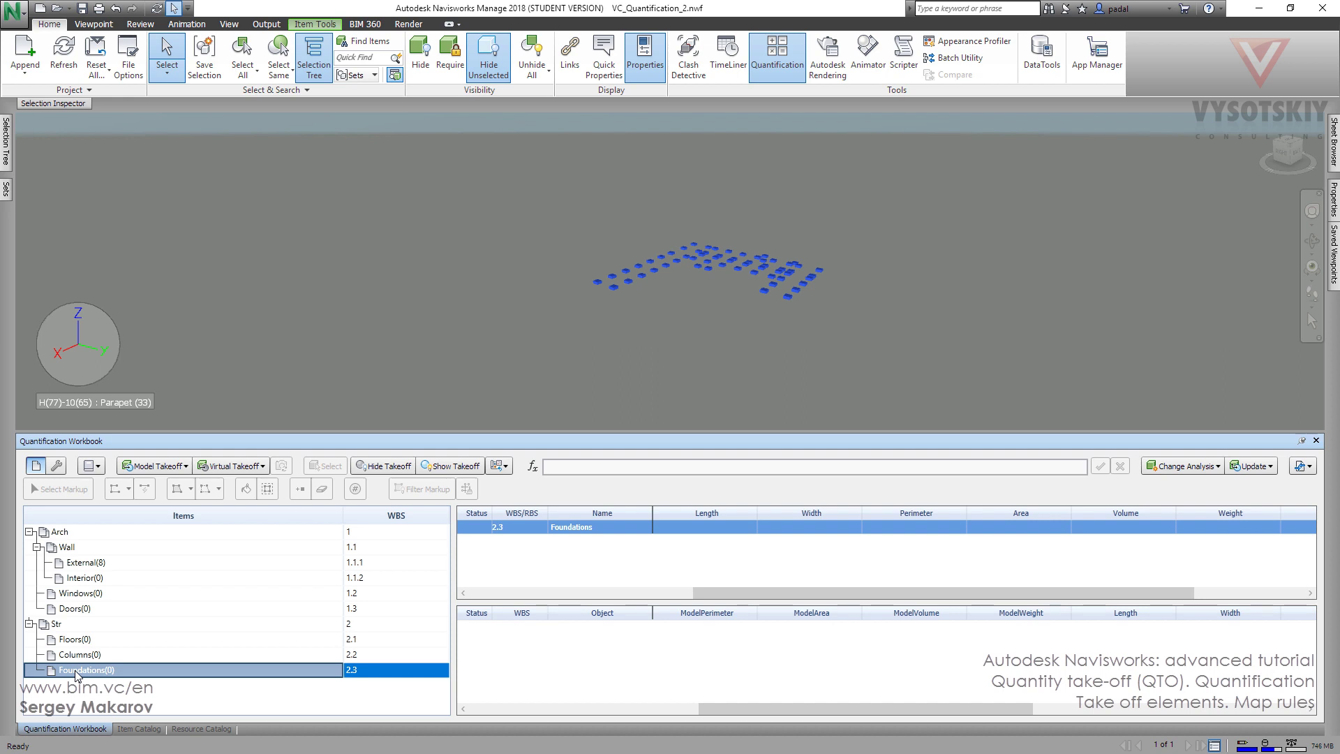
right_click(614, 287)
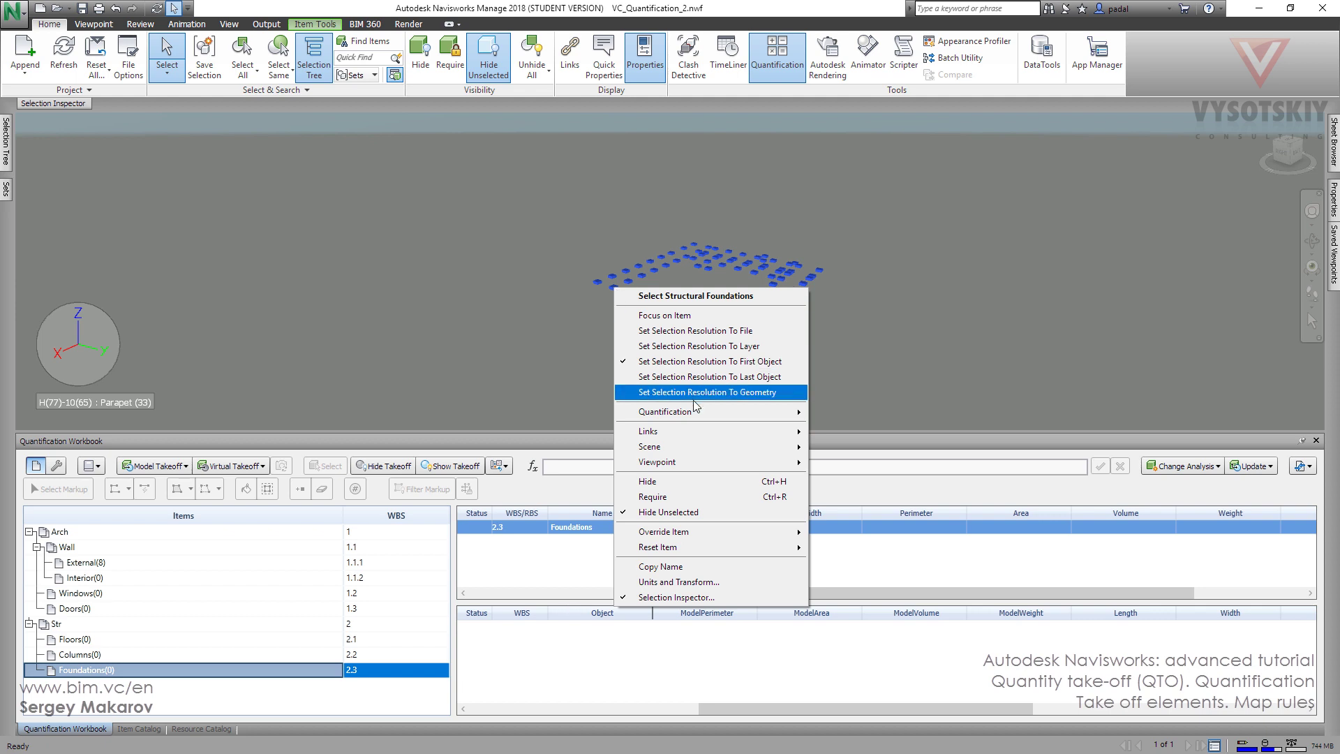
mouse_move(698, 410)
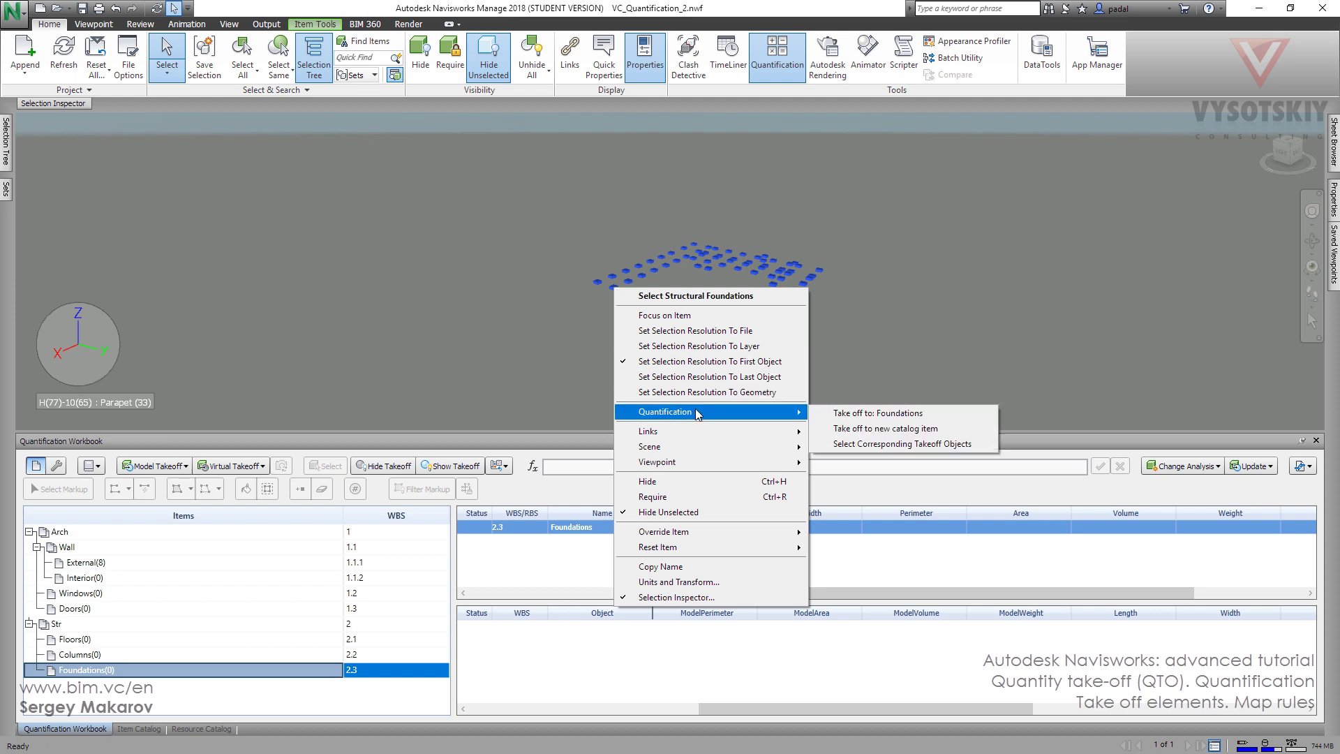
click(859, 413)
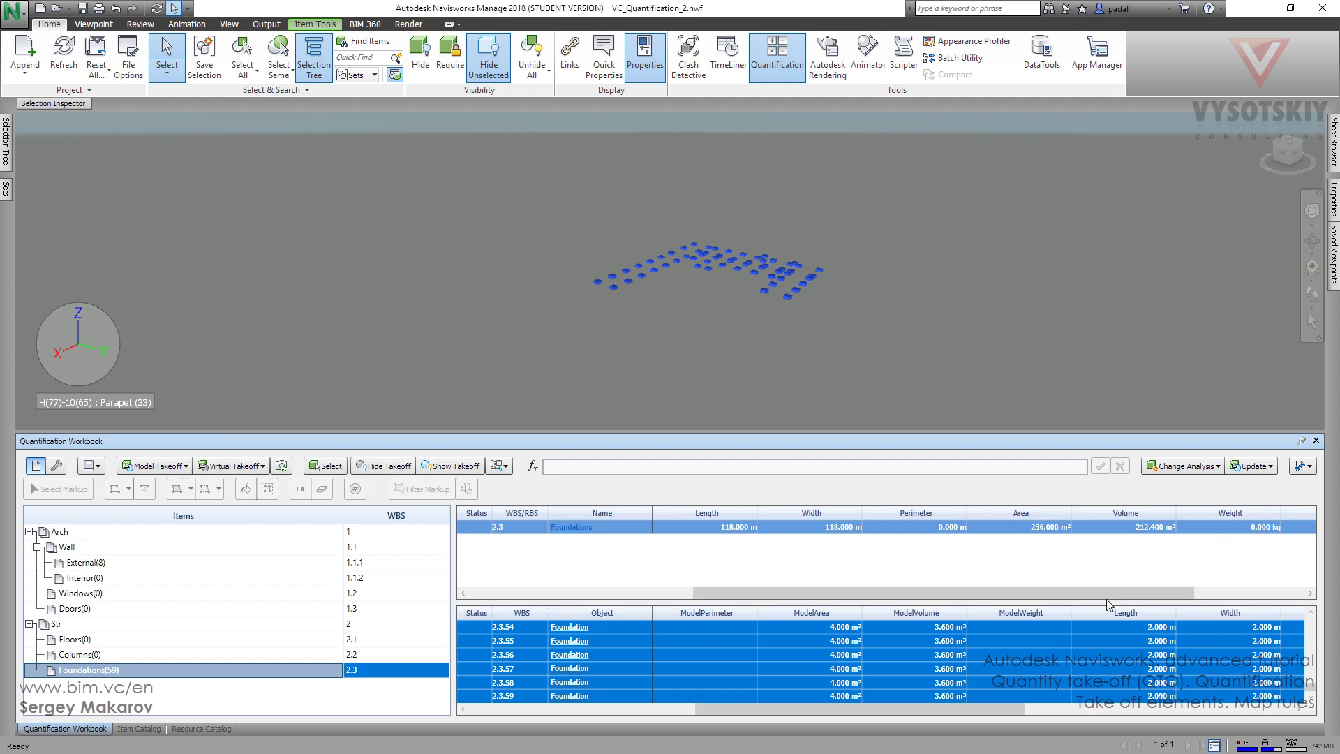
drag(1134, 593, 1235, 614)
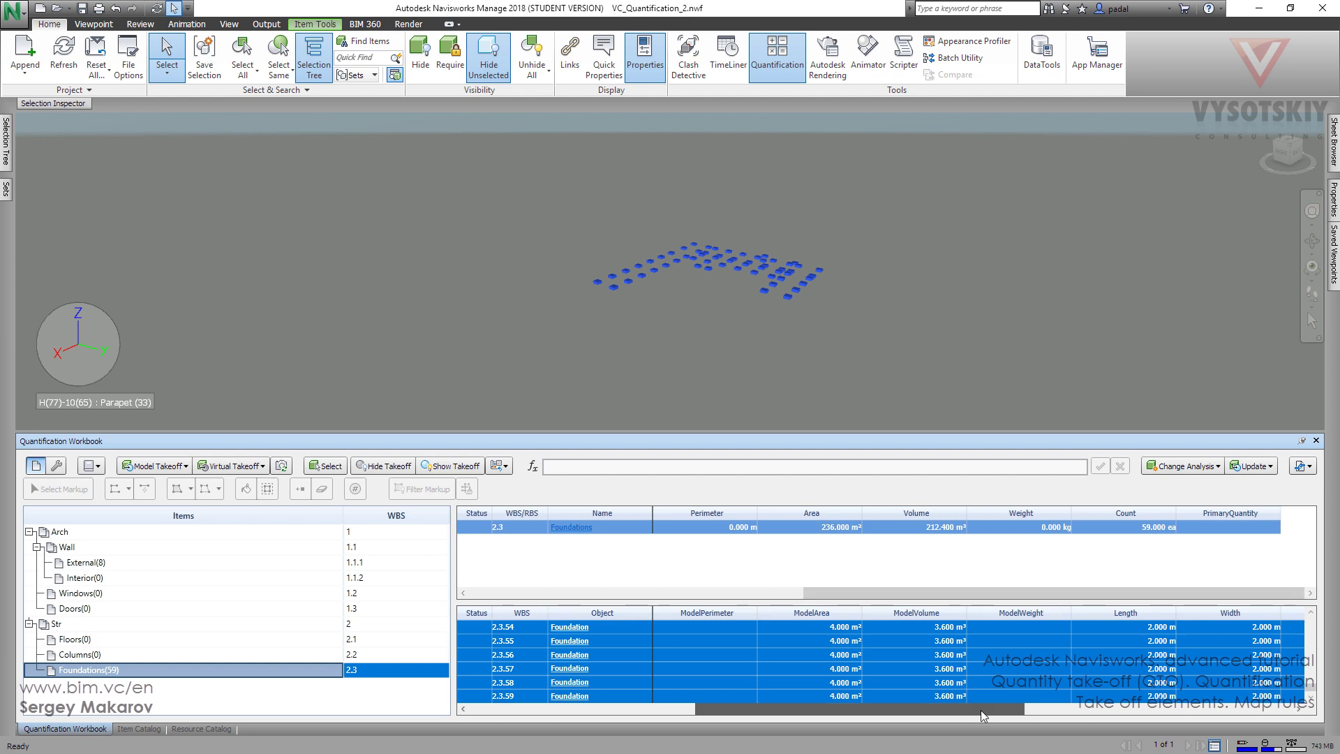
drag(981, 710, 1275, 707)
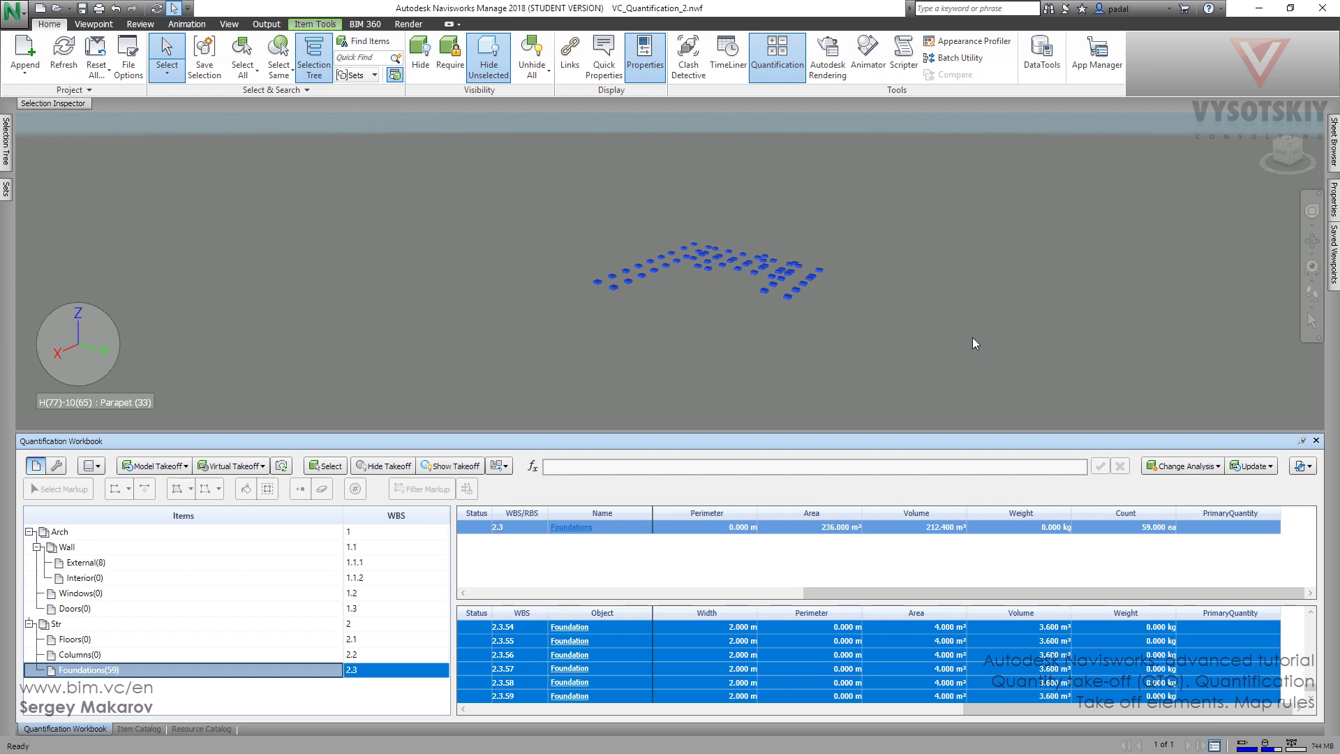
click(951, 334)
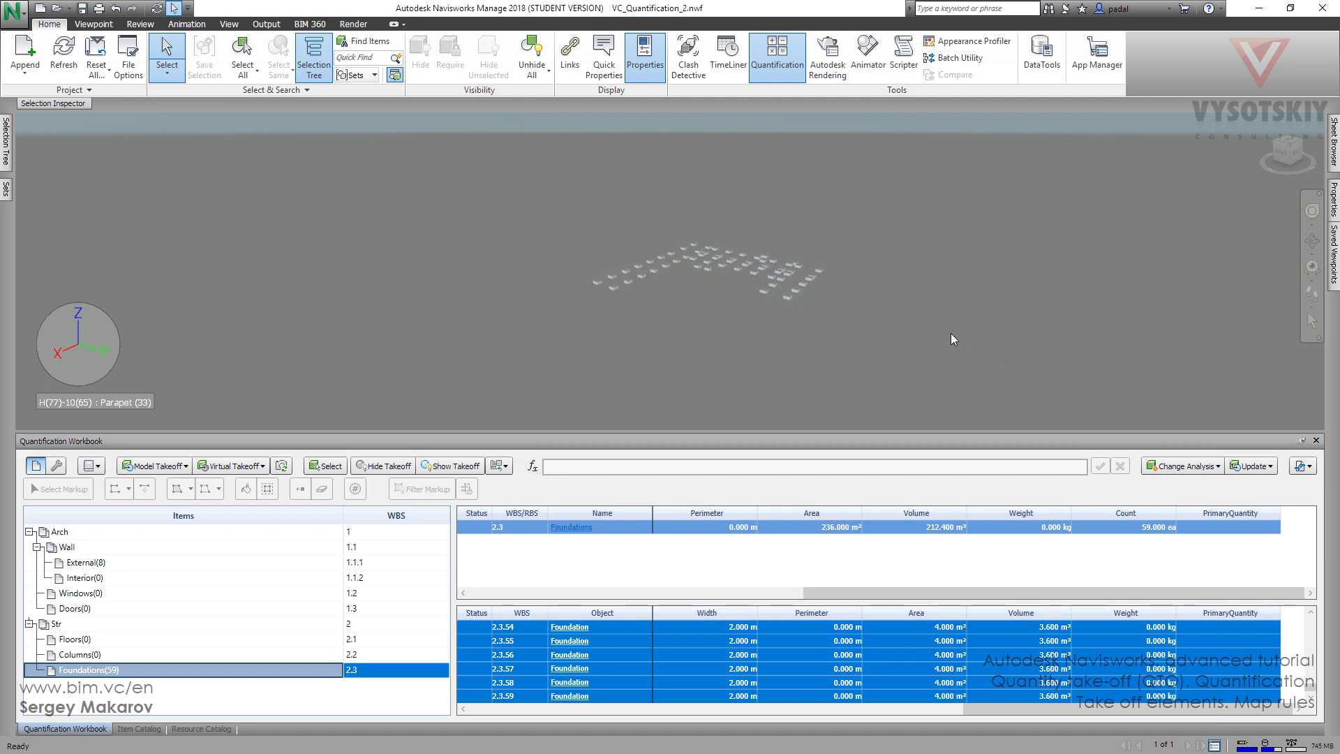
Step: Select one foundation and view its Revit Type properties, showing VC_Mass 1200.000
click(796, 288)
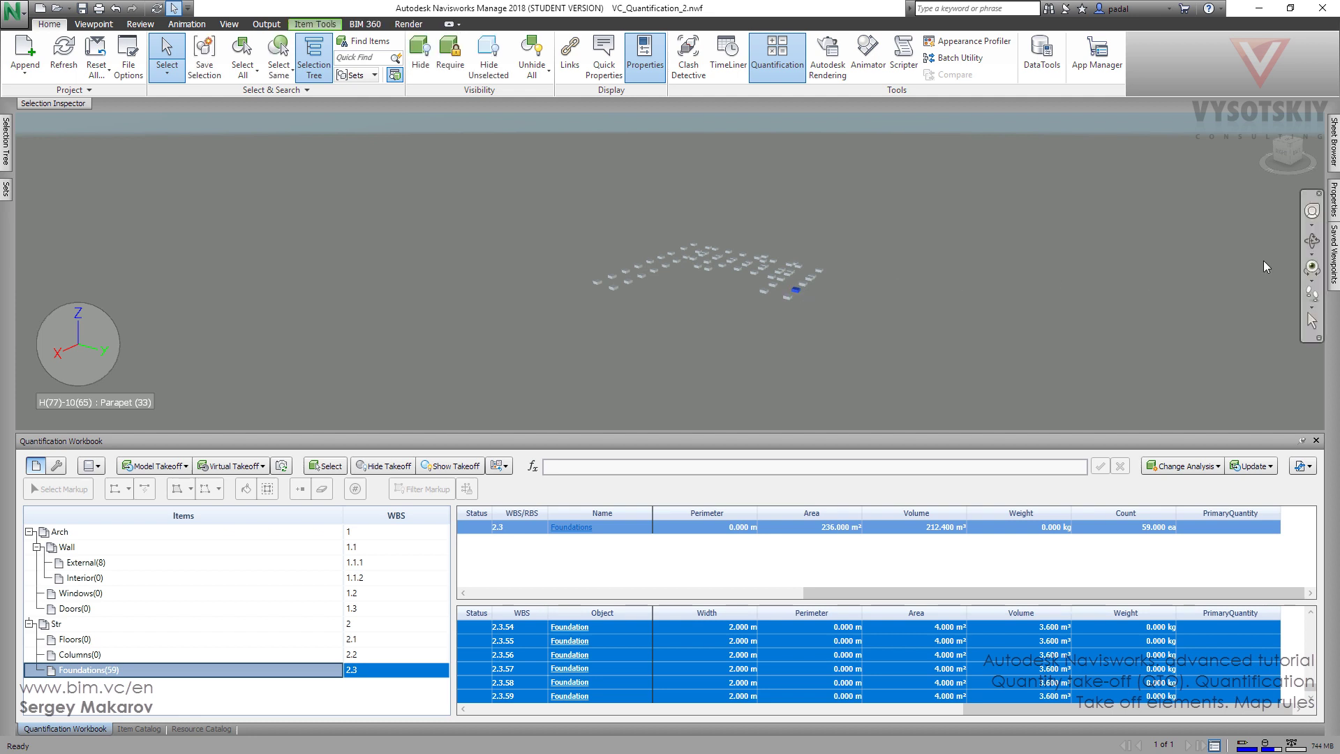
mouse_move(1334, 203)
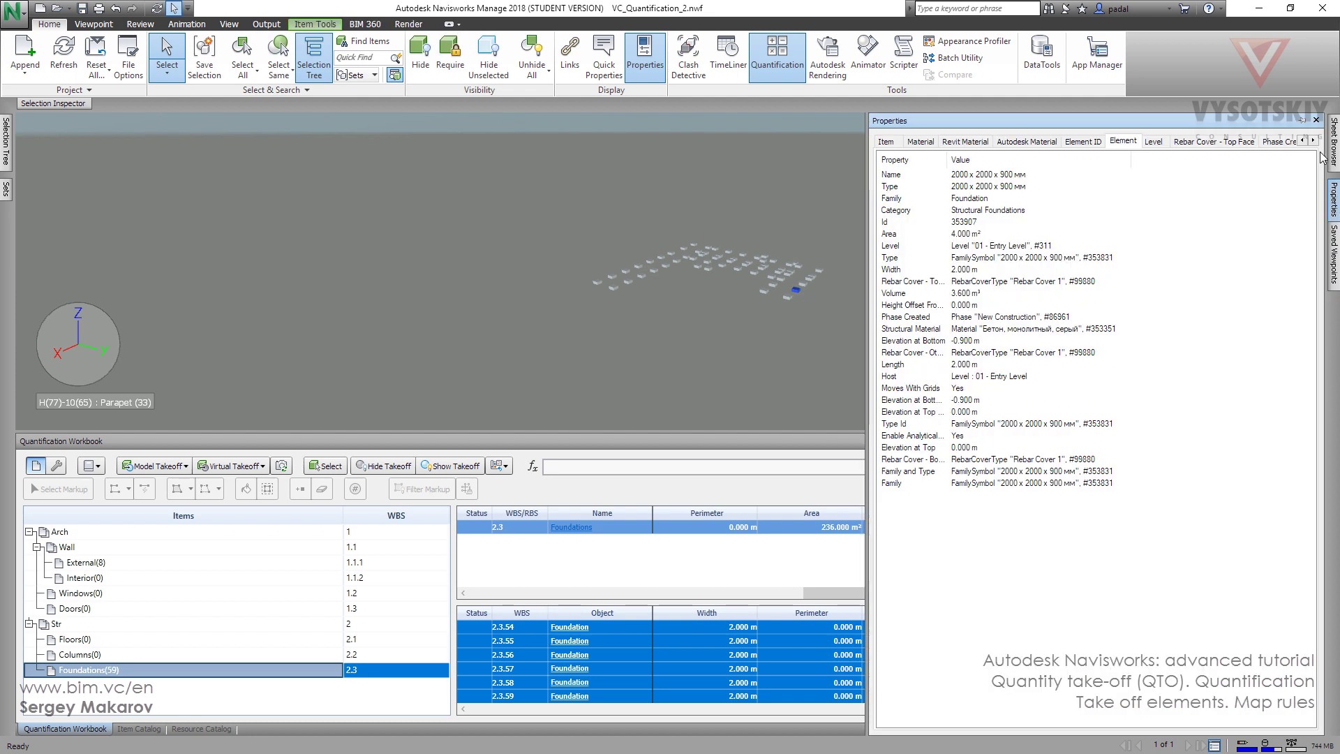
click(1315, 141)
click(1315, 141)
click(1315, 140)
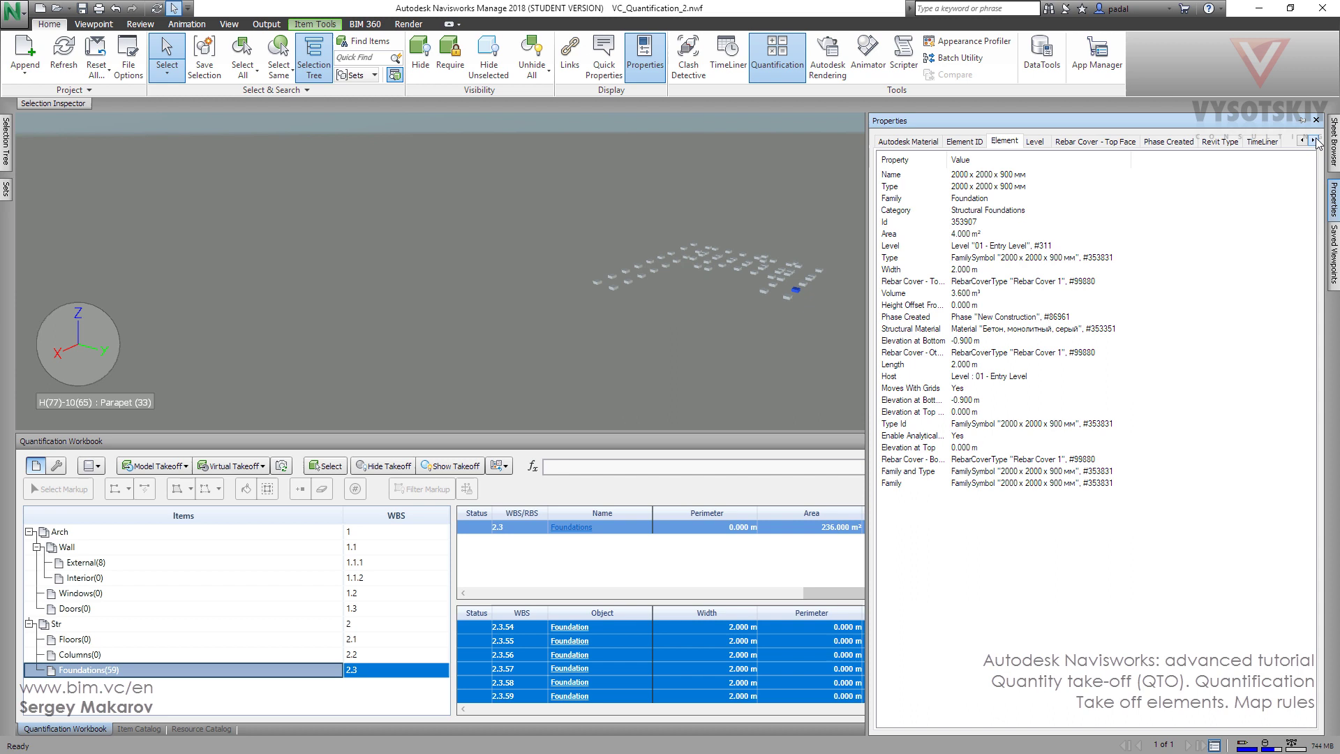
click(1220, 142)
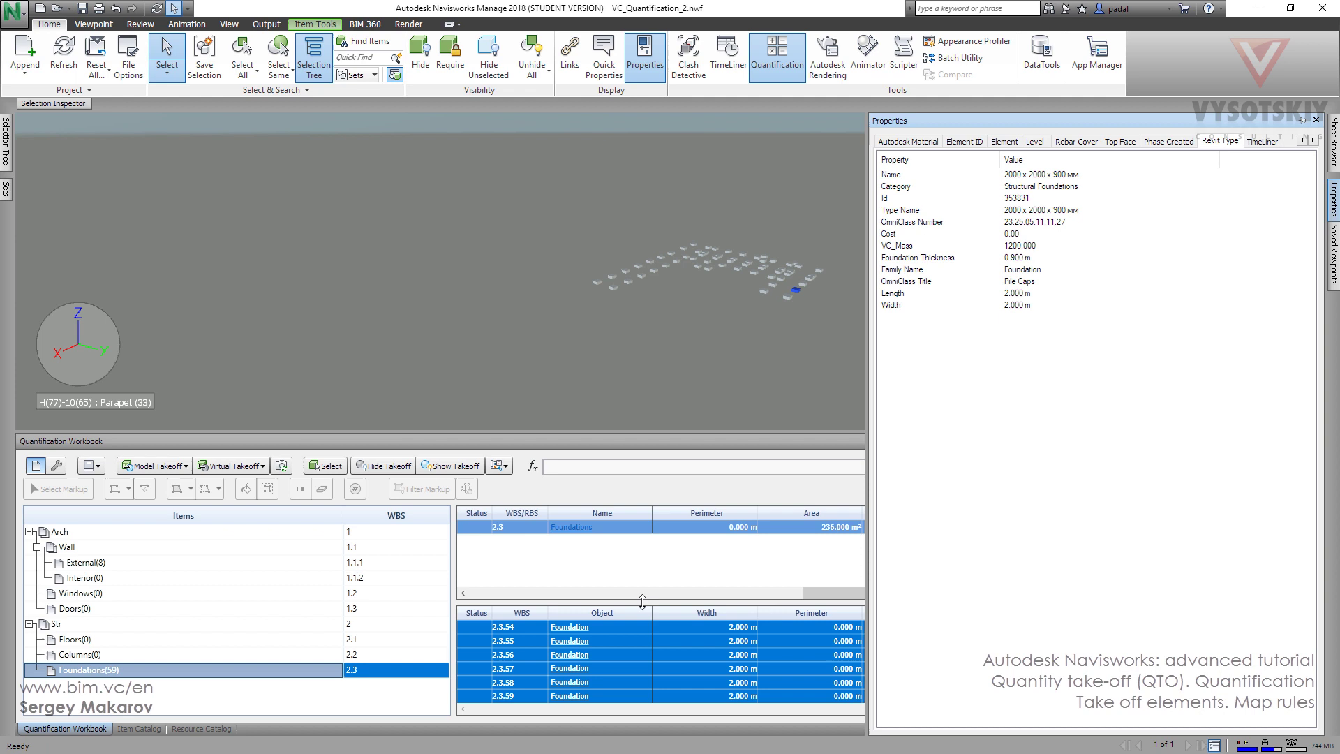
Step: Deselect the foundation, scroll the takeoff grid to ModelWeight, and switch to the Item Catalog's Foundations item
click(627, 349)
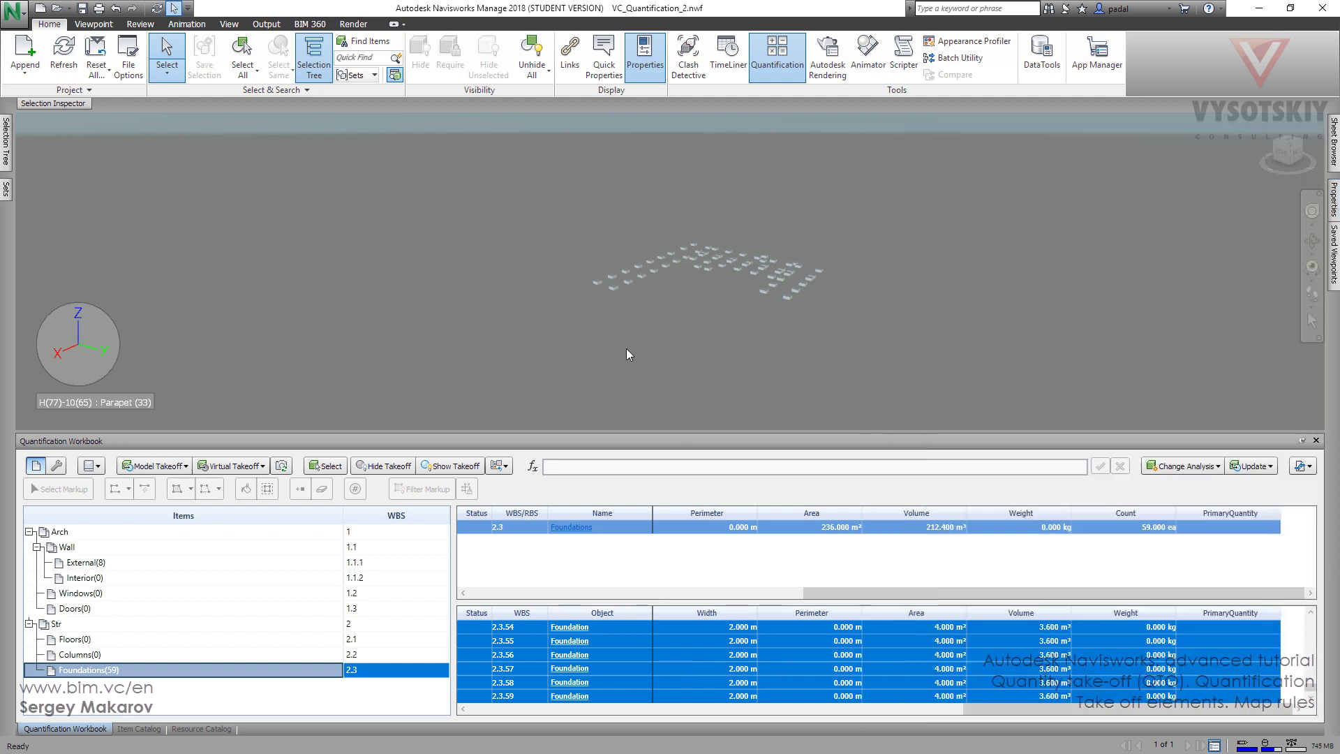
drag(989, 712, 857, 712)
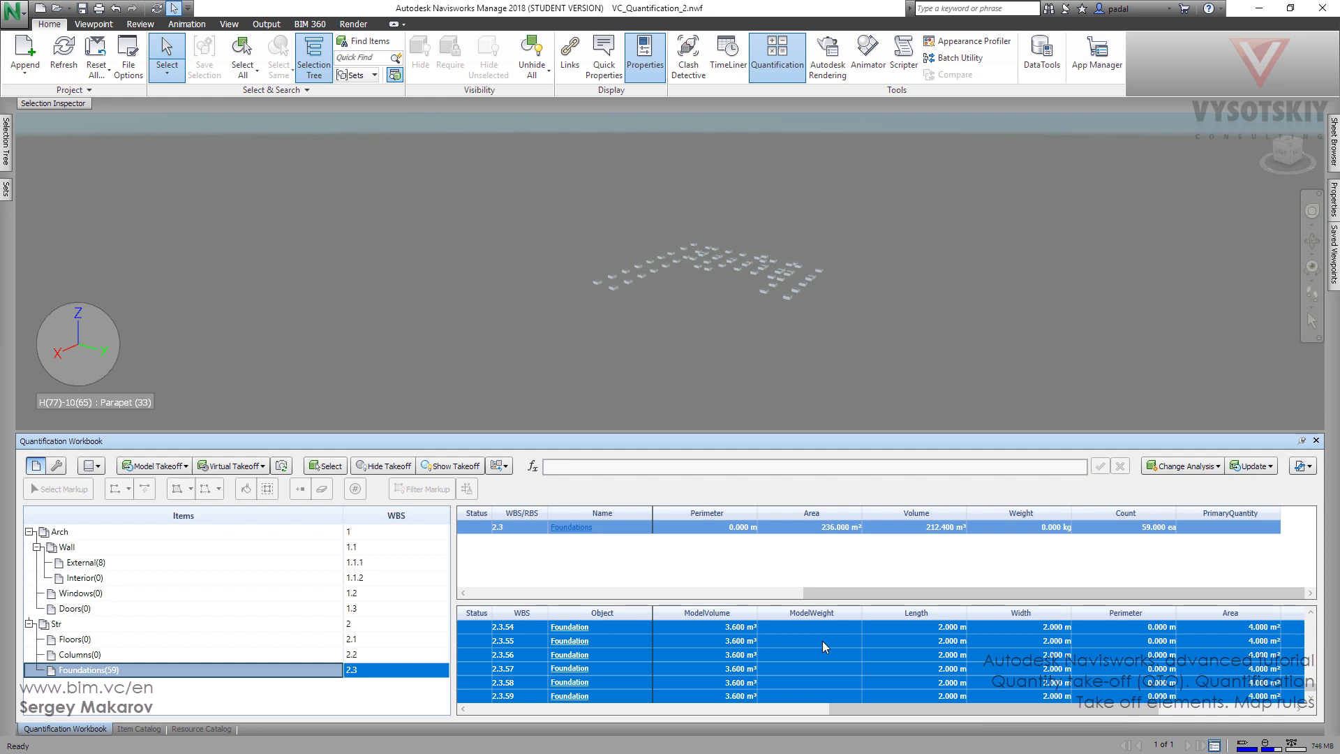
click(147, 729)
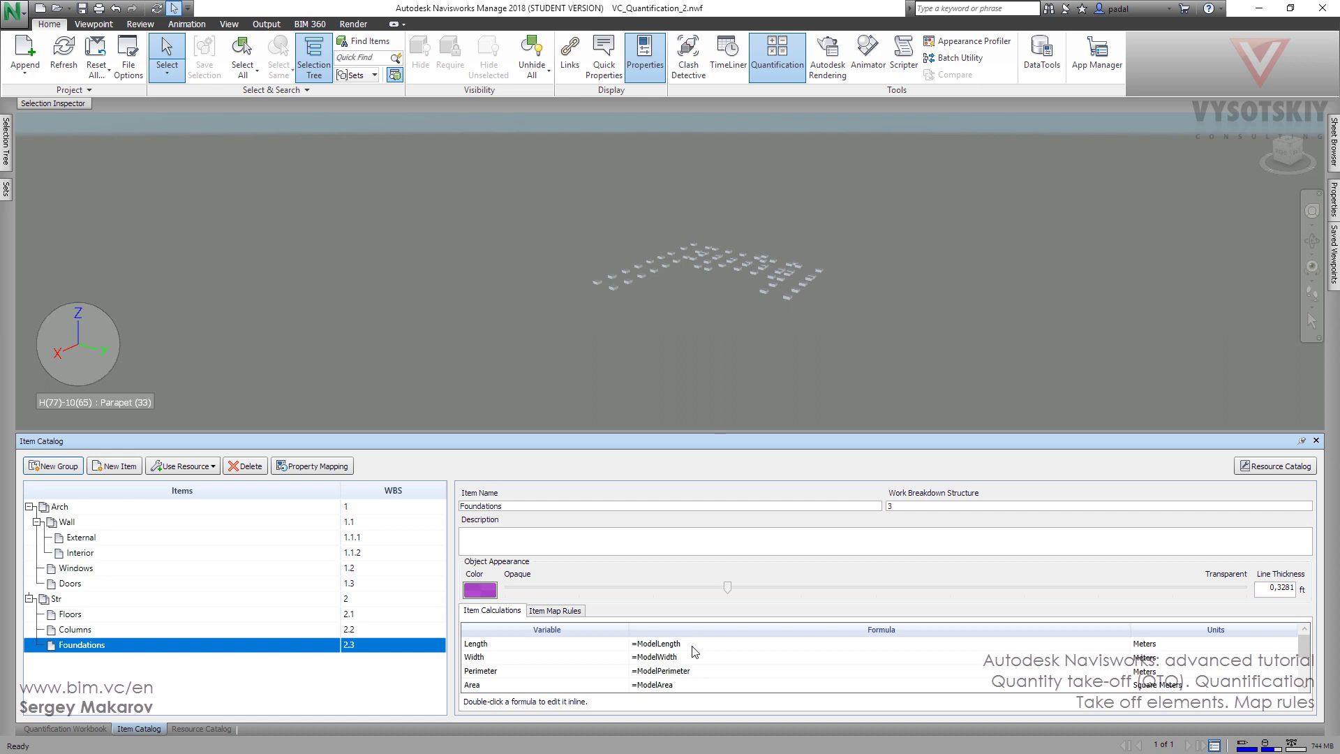
Step: Show the Foundations Item Map Rules, scrolled down to the ModelWeight row
click(560, 614)
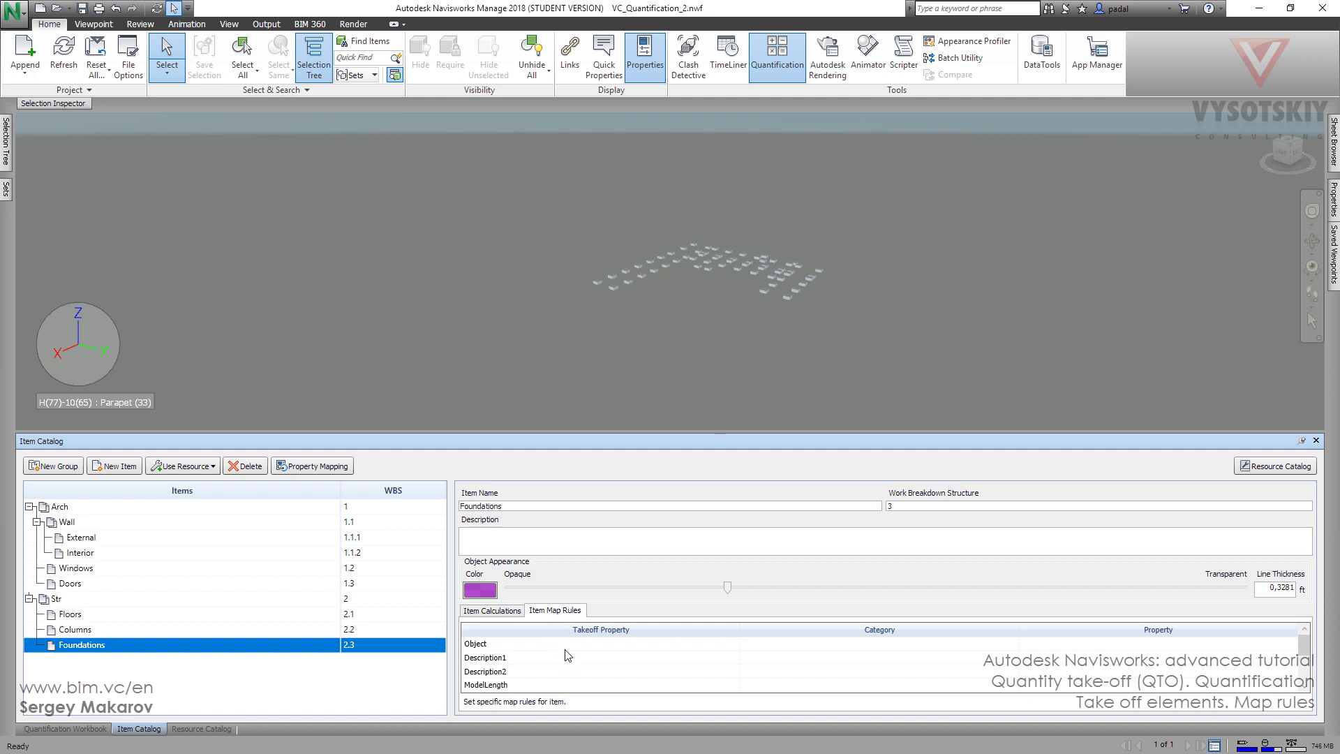
scroll(568, 656, down, 3)
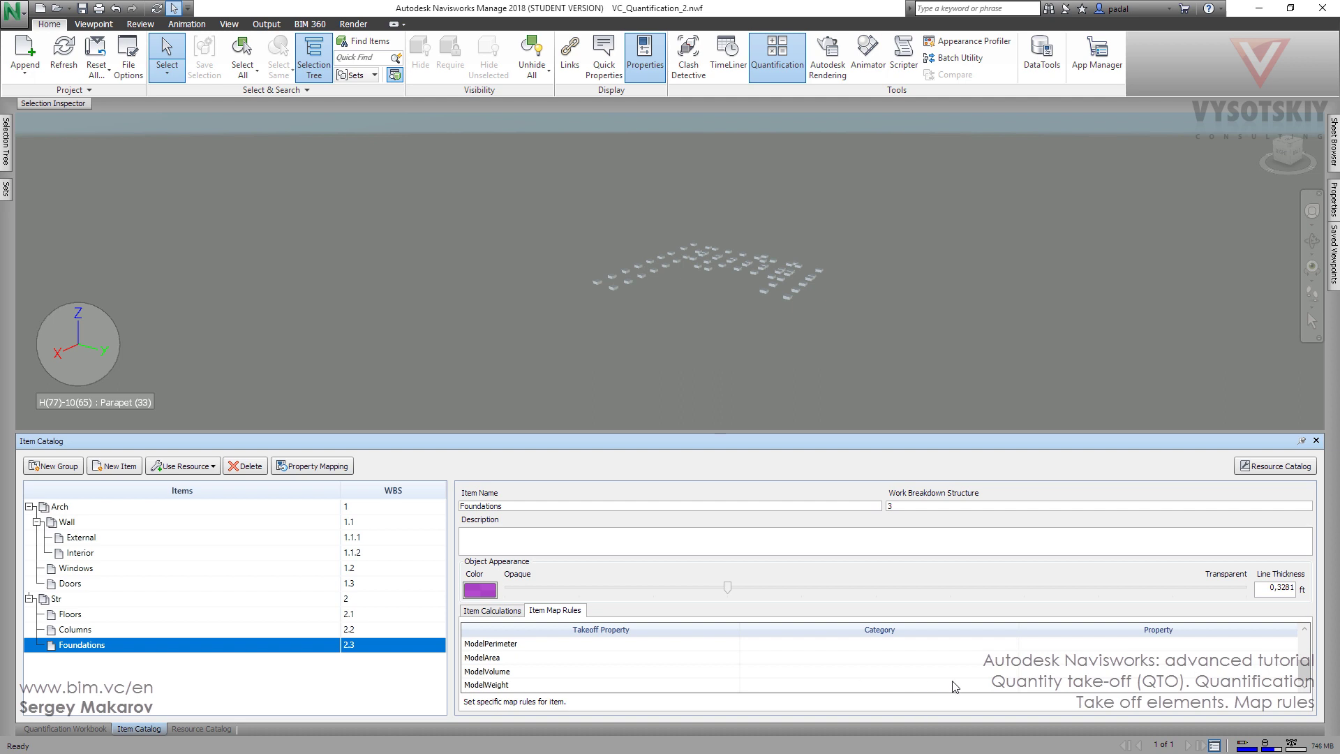
Step: Map ModelWeight to the Revit Type property VC_Mass and return to the Quantification Workbook
click(1017, 688)
click(1014, 685)
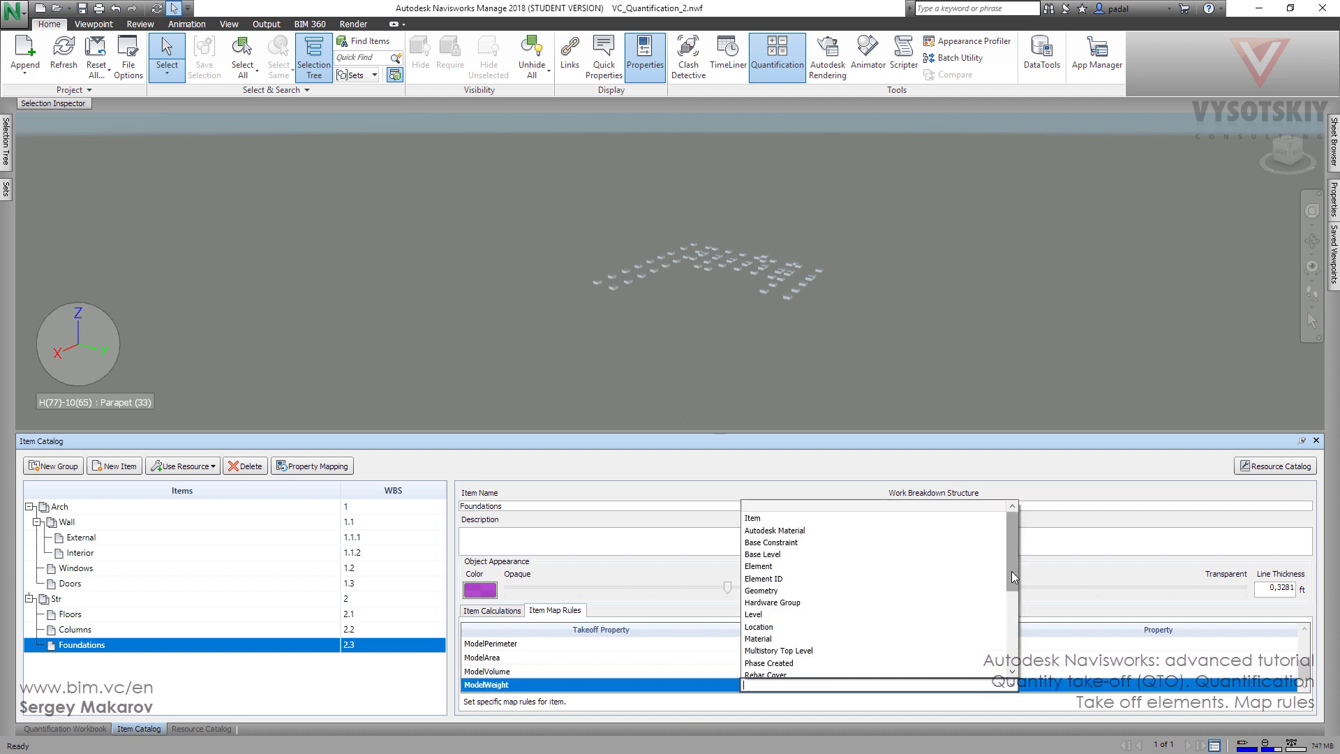
drag(1015, 518, 1019, 568)
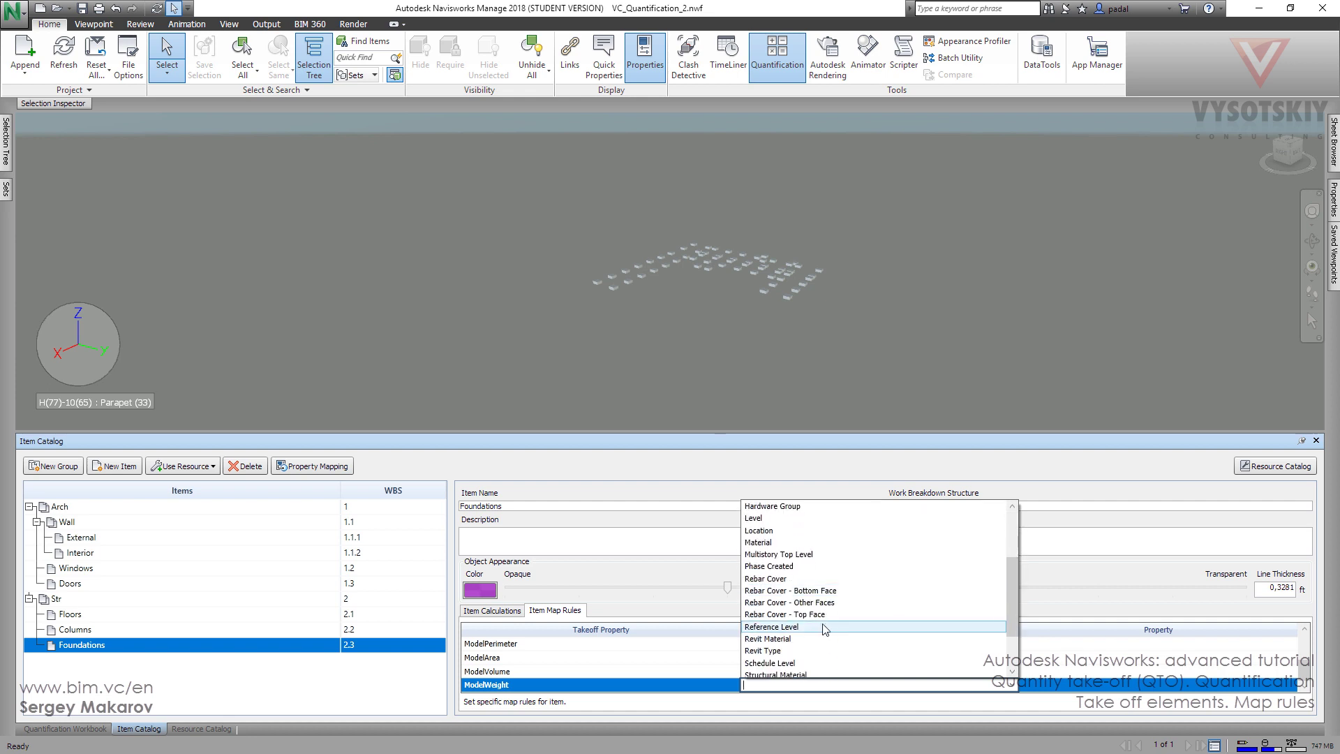
click(789, 651)
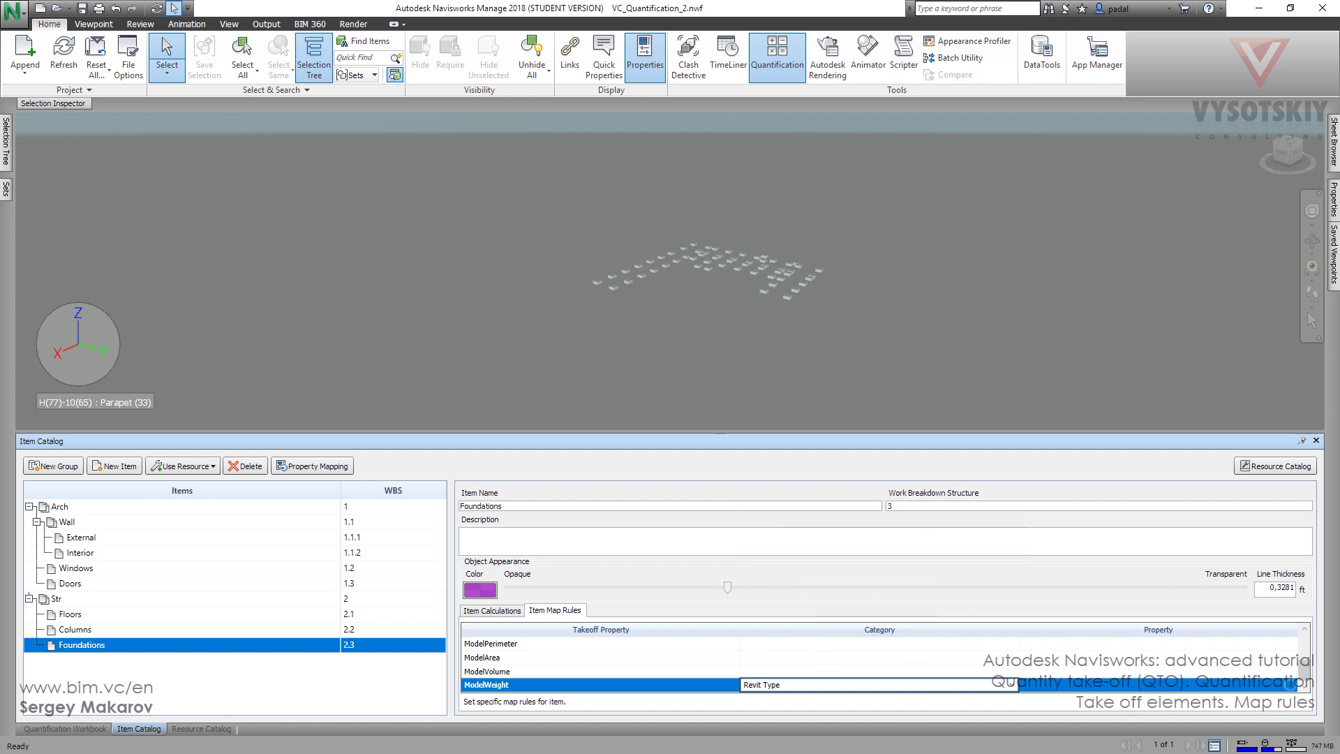
click(1290, 683)
click(1290, 508)
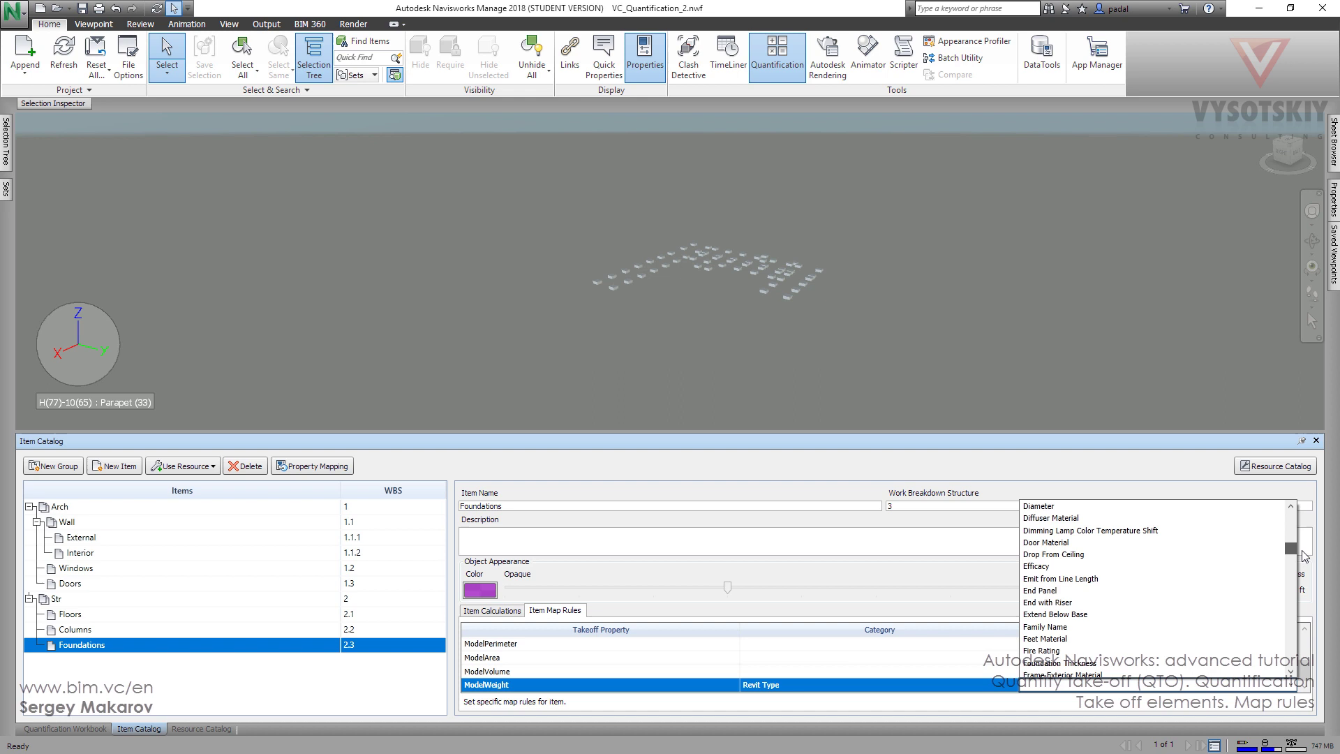
drag(1304, 556, 1305, 654)
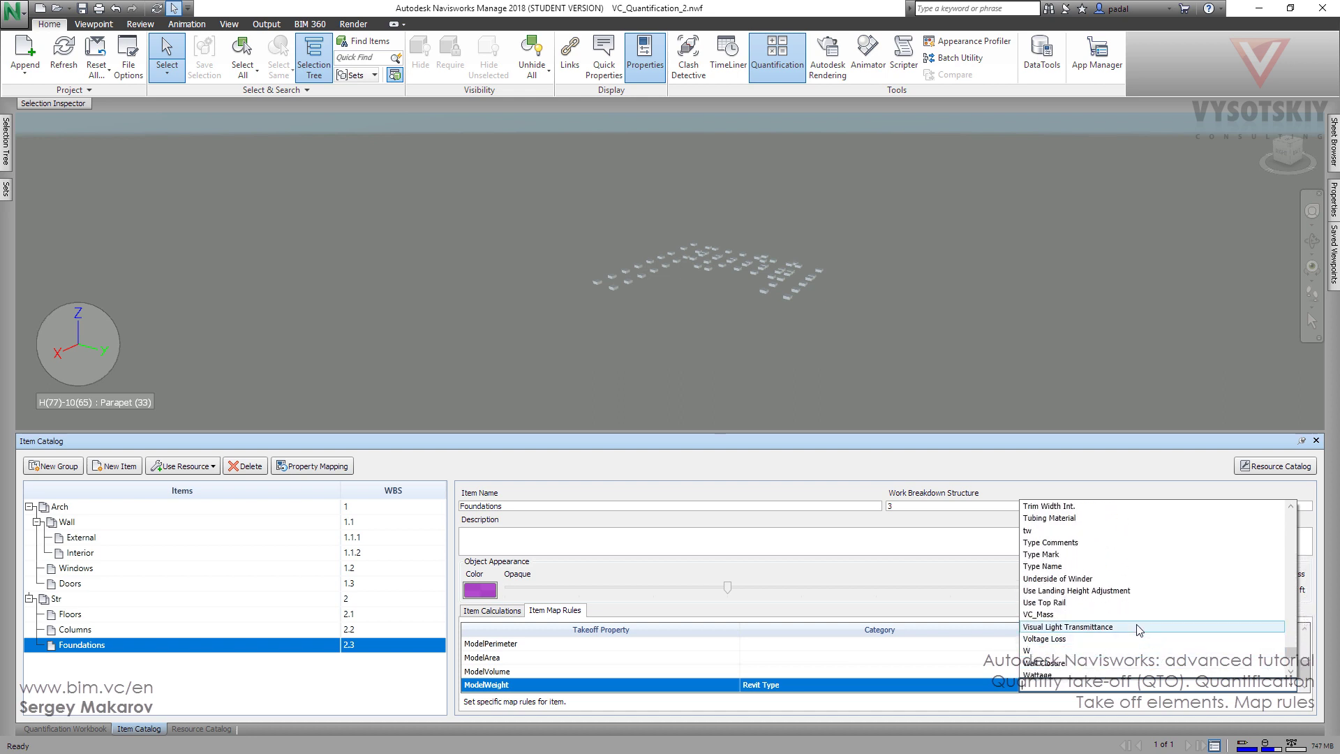
click(1137, 628)
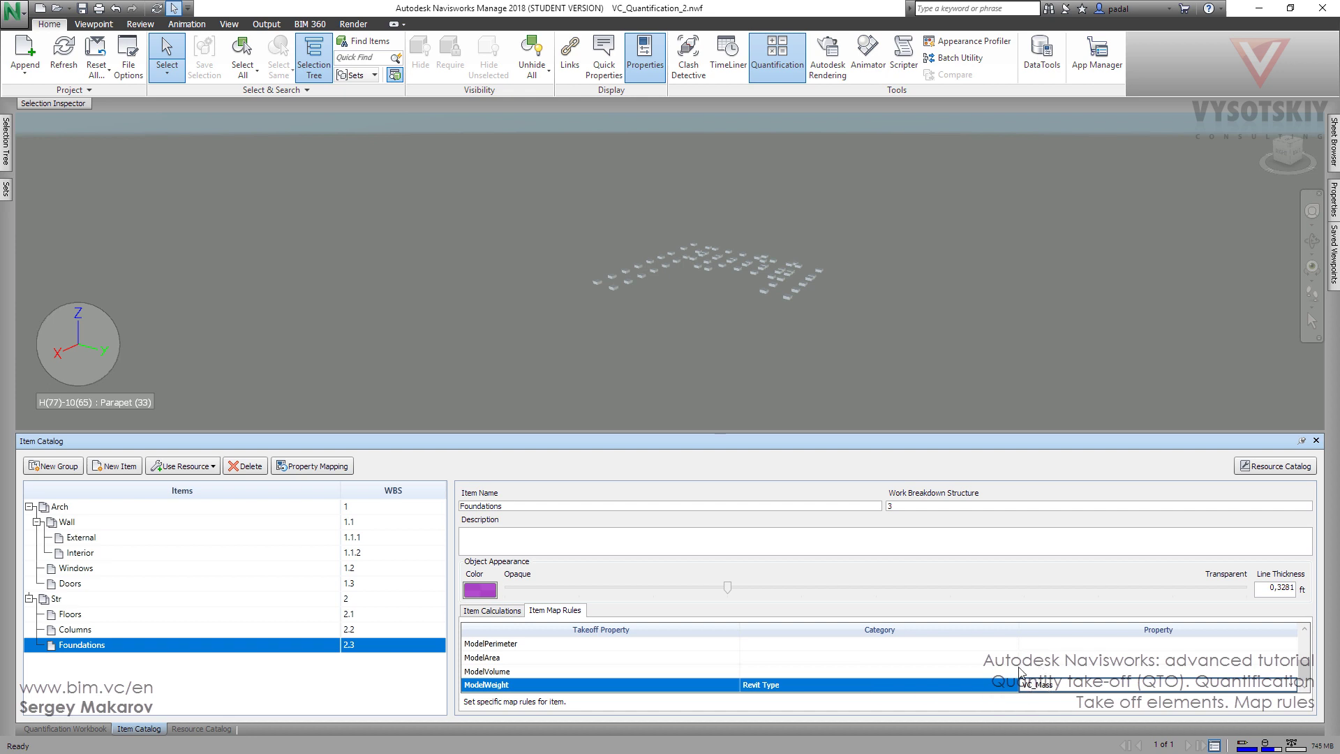
click(95, 731)
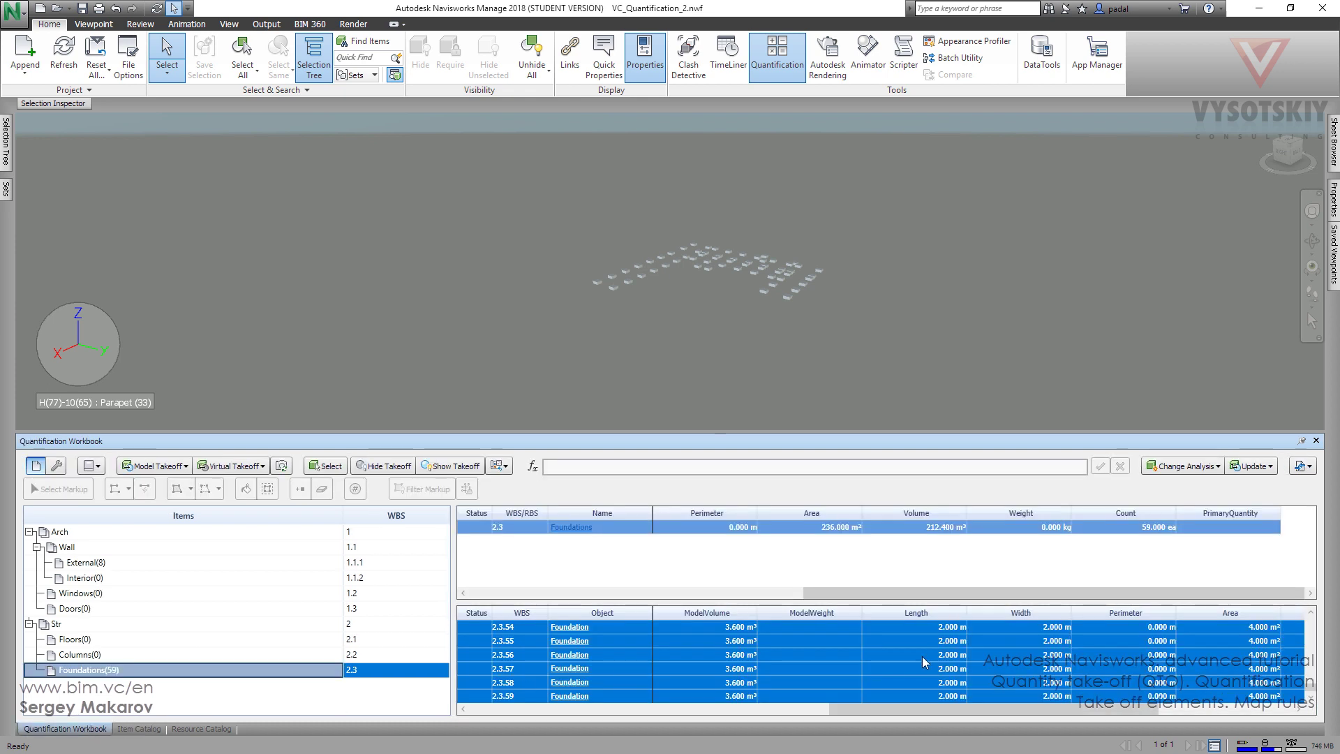
click(826, 627)
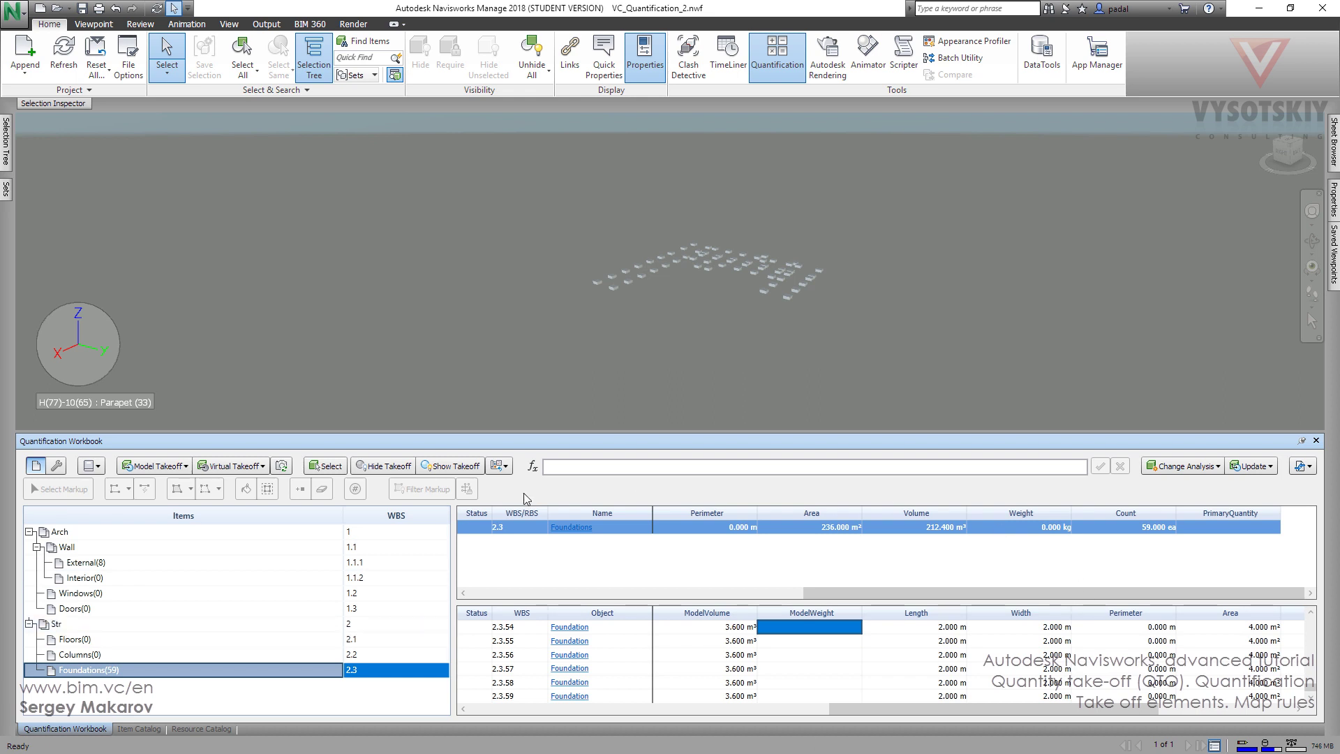
click(139, 729)
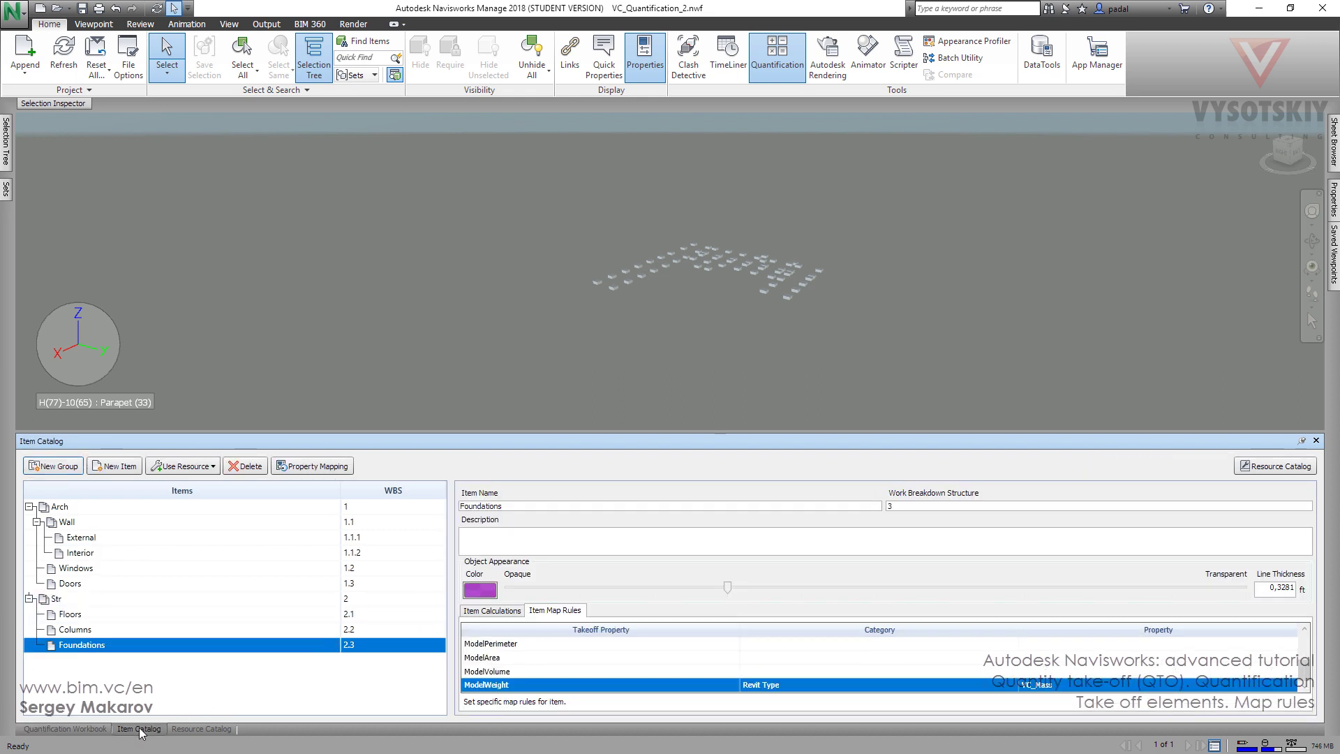
click(496, 612)
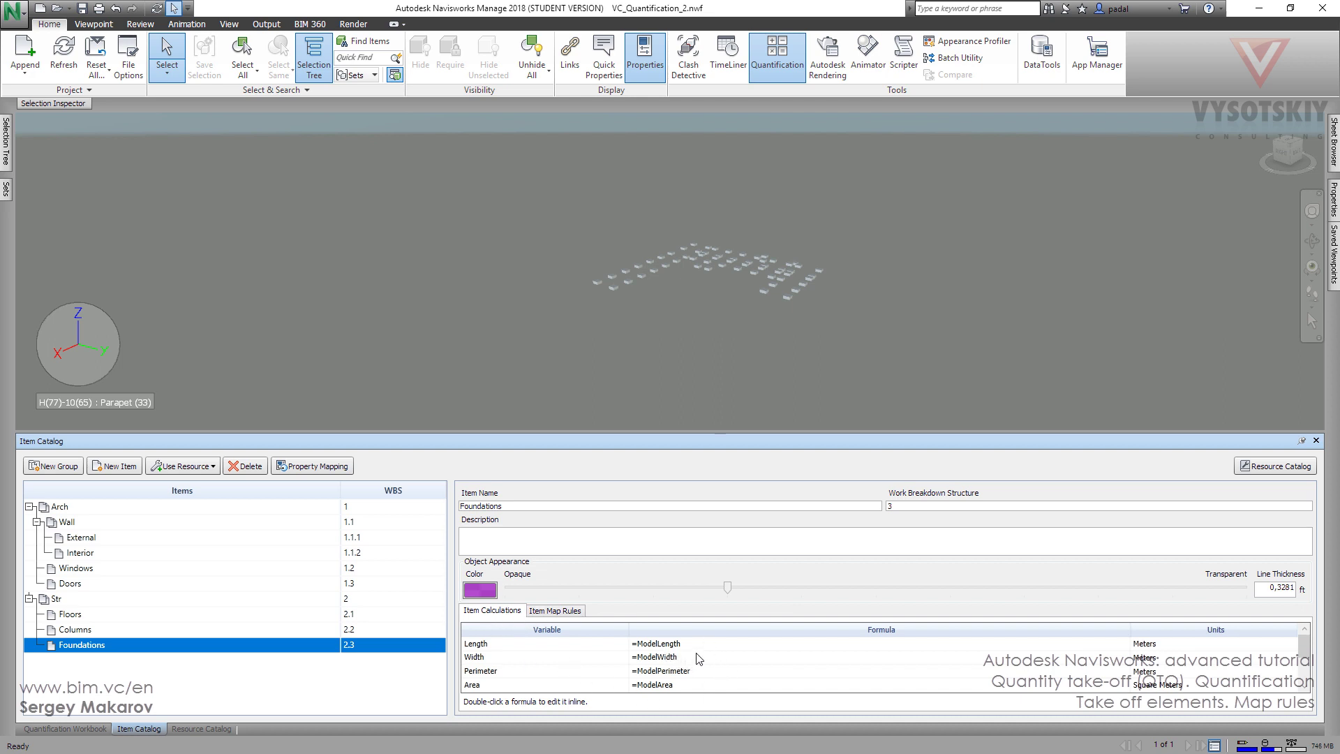
click(557, 611)
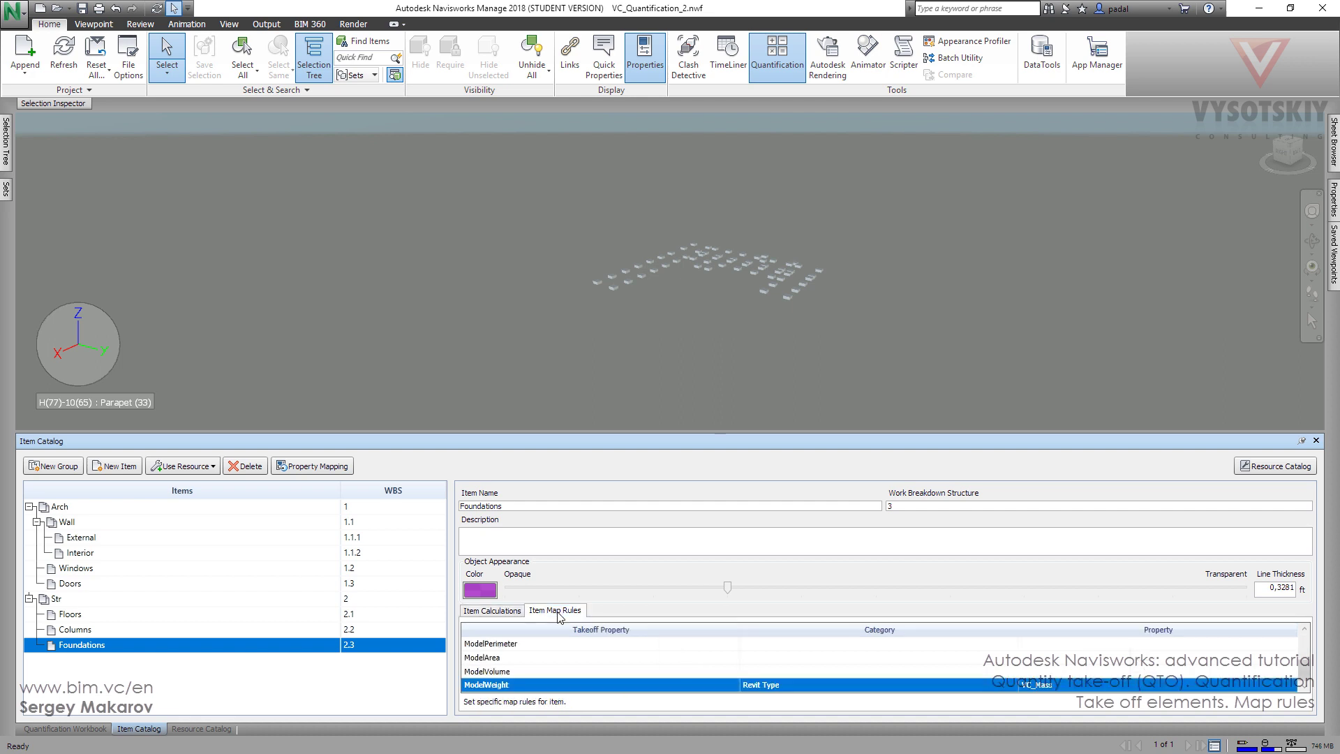
click(67, 729)
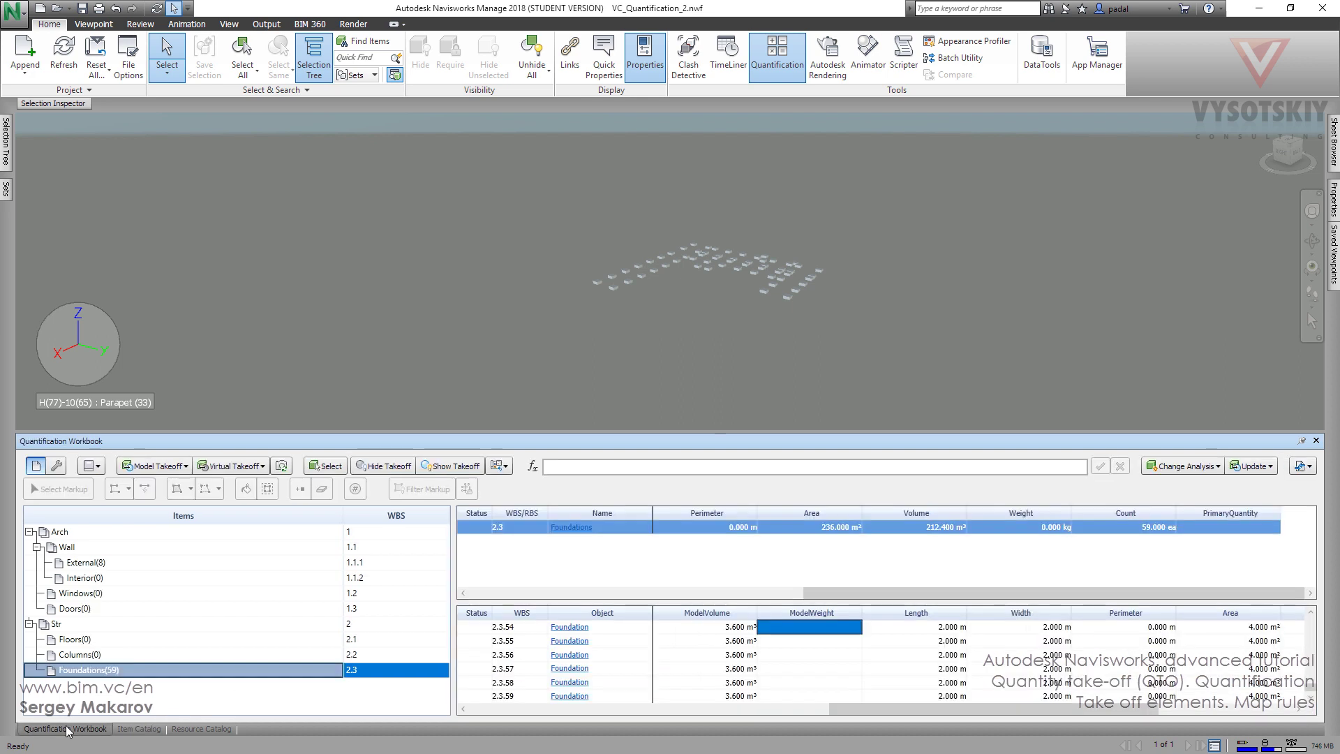
Step: Run Analyze Changes to compare the Foundations takeoffs against the model
click(1211, 466)
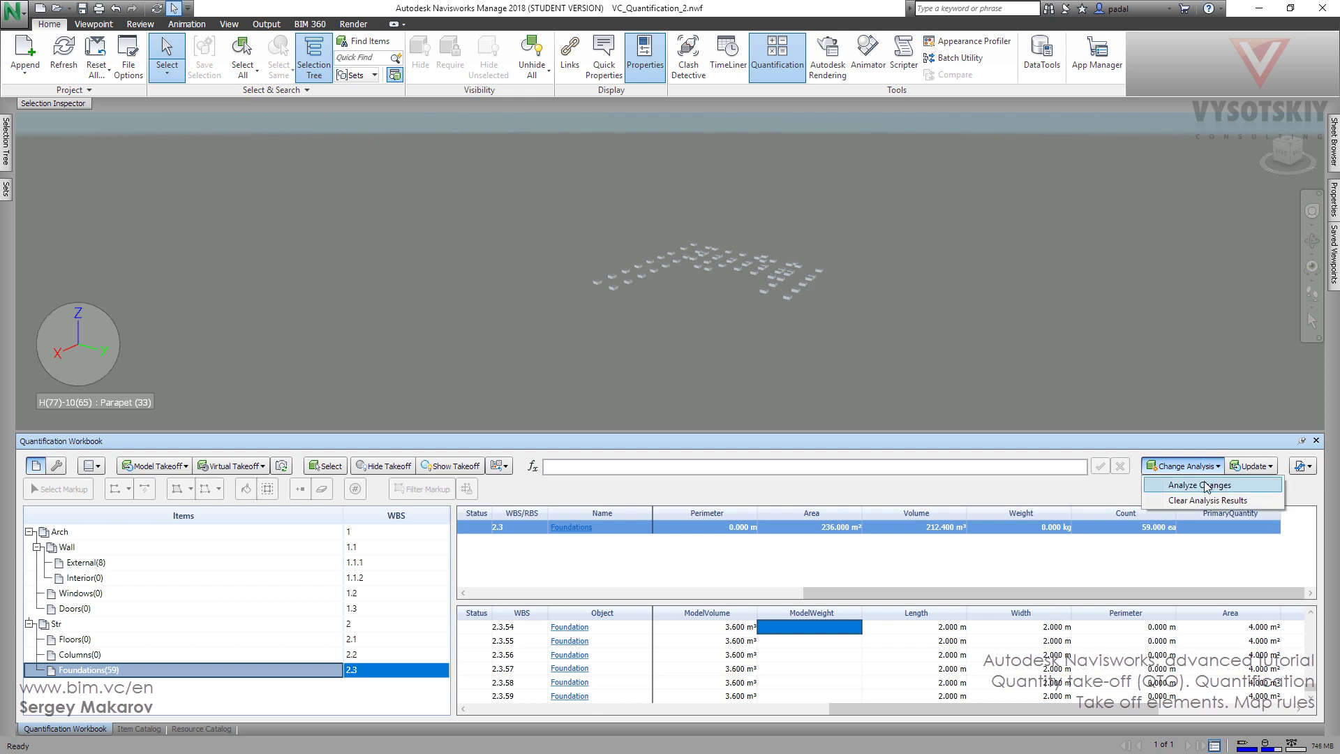
click(1207, 485)
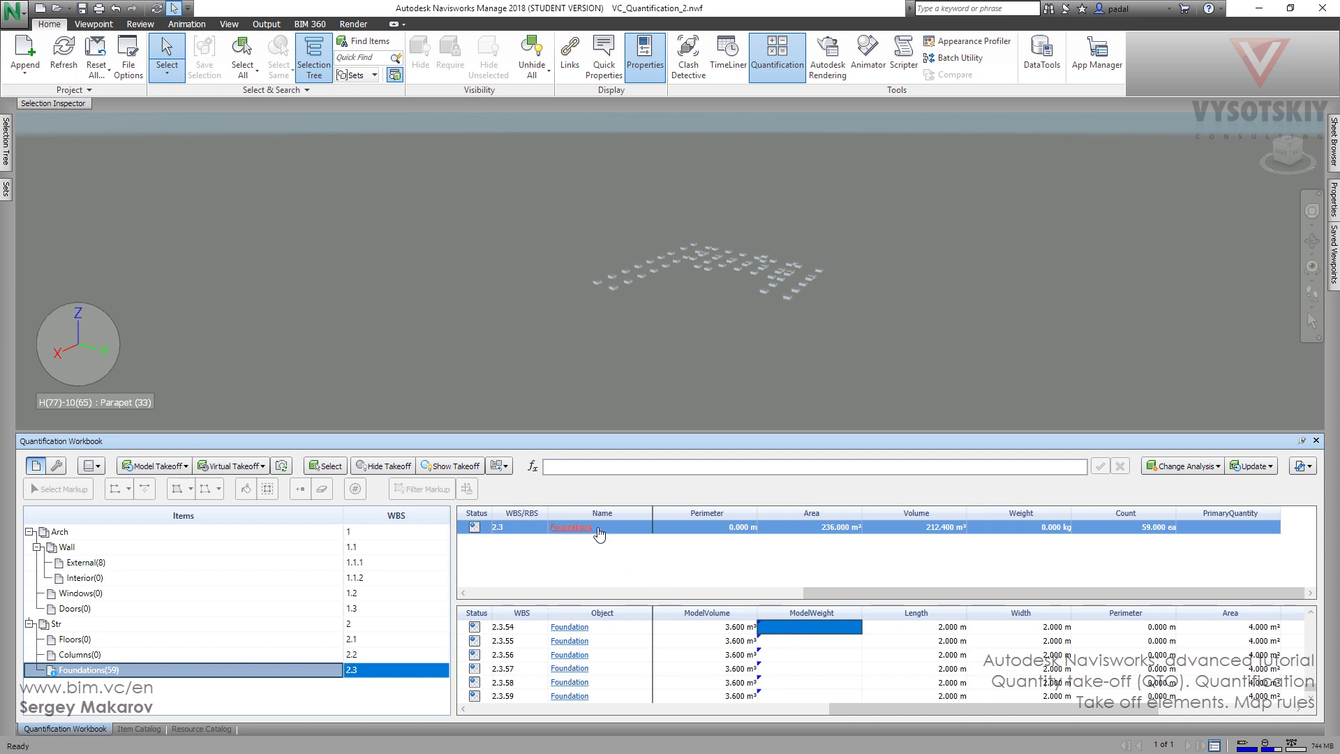
Step: Select all Foundations takeoffs and update them from the model, giving 1 200 kg each
click(560, 528)
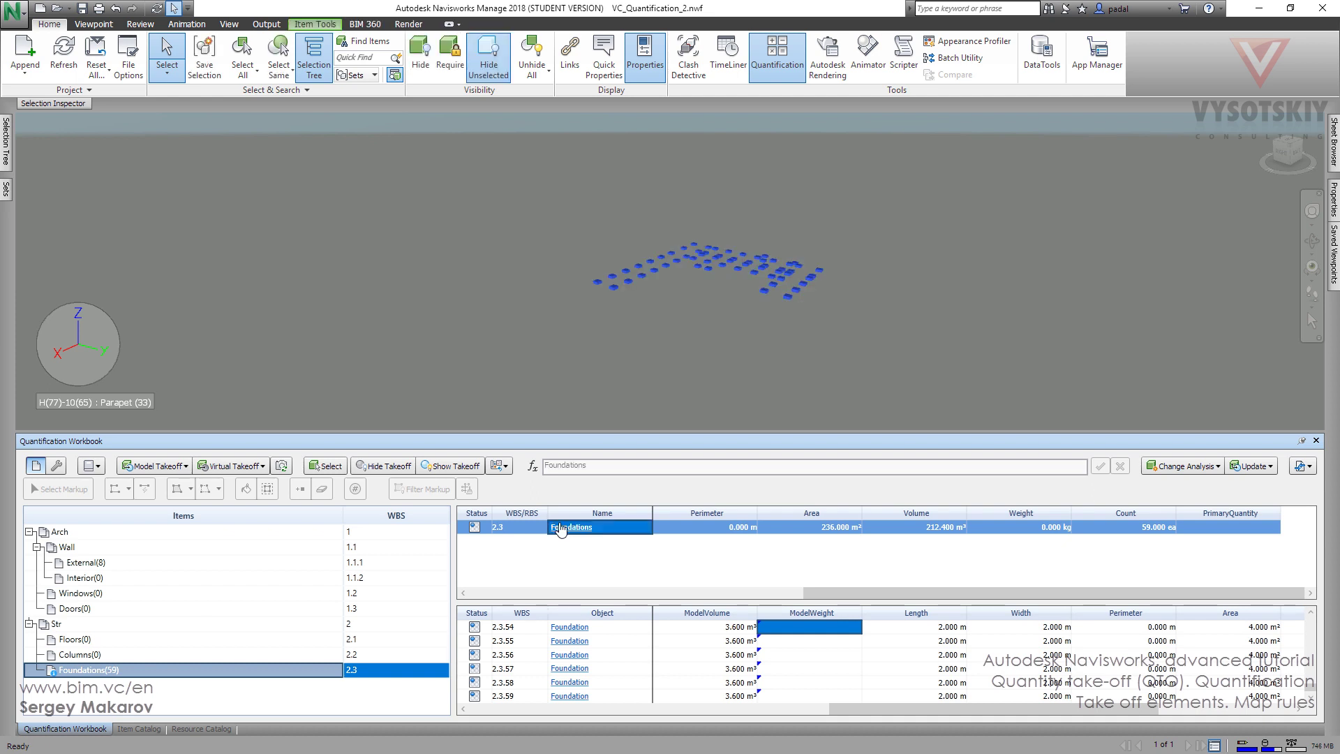
right_click(560, 529)
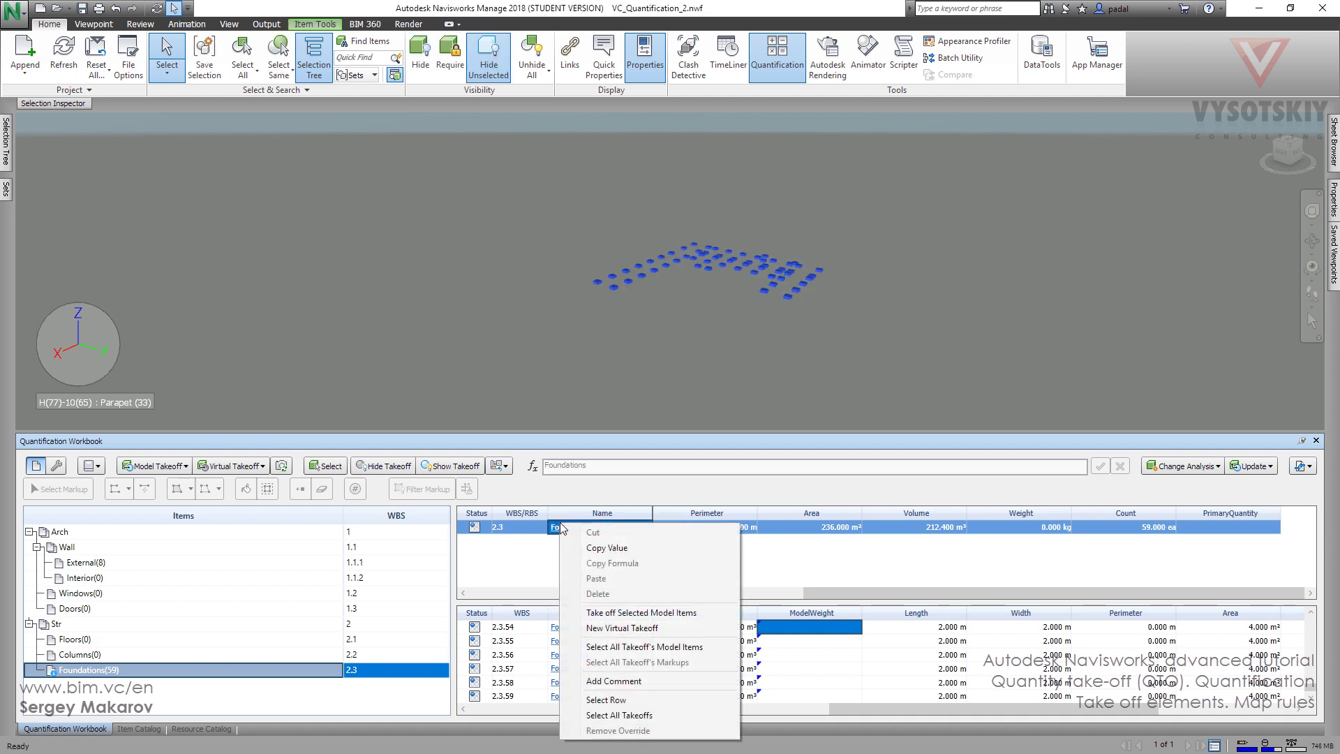
click(642, 717)
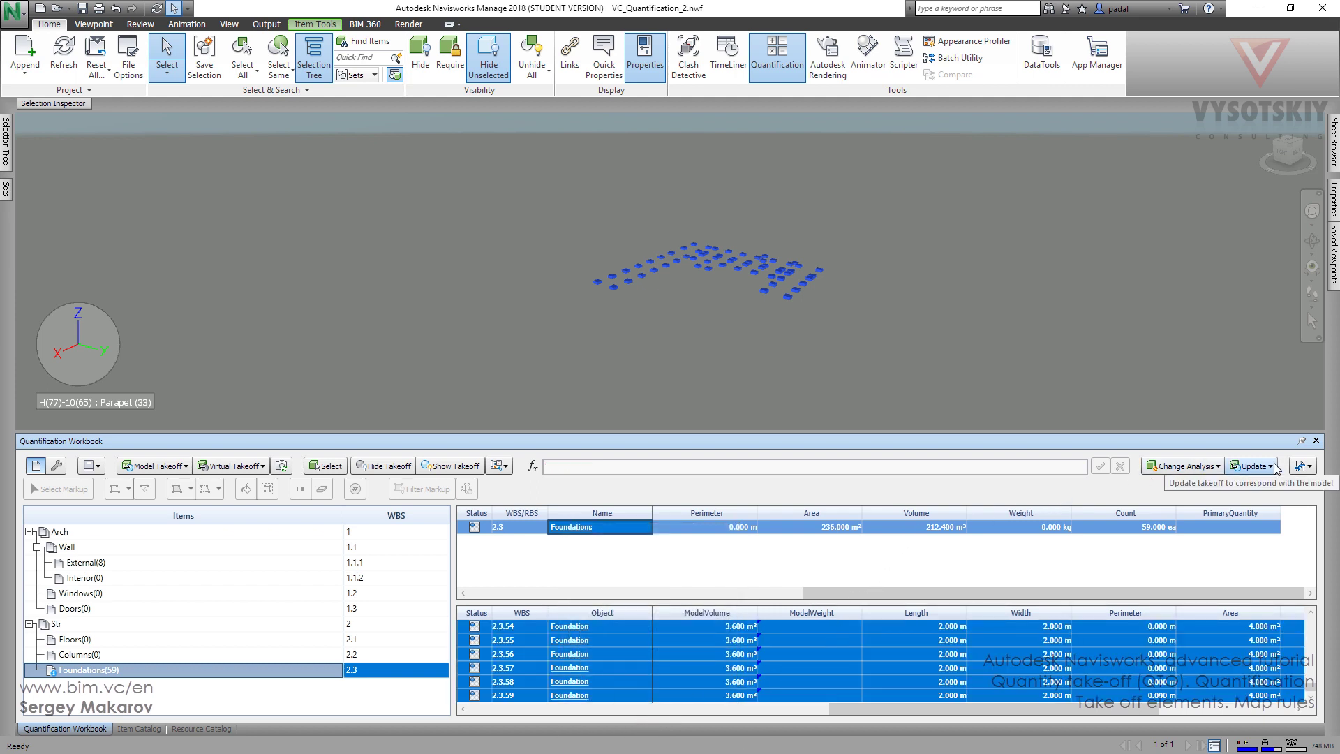
click(1249, 466)
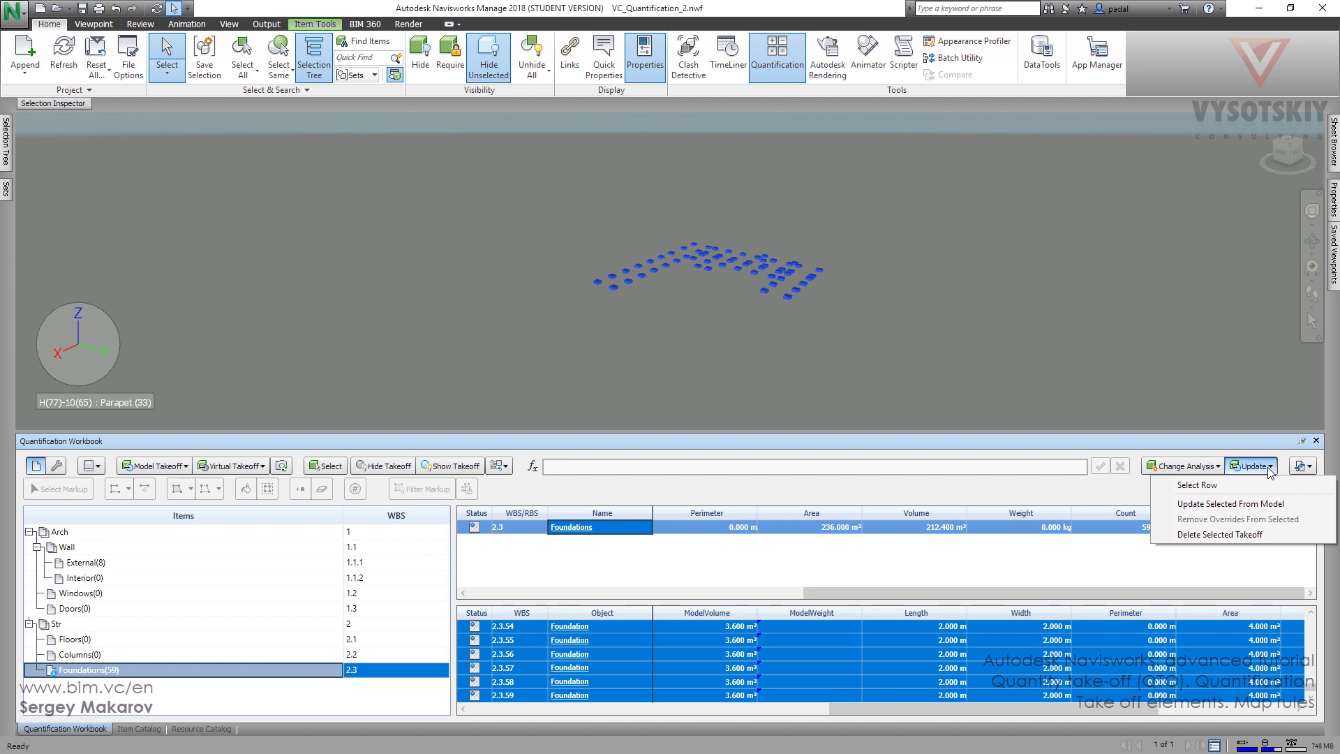
click(1244, 504)
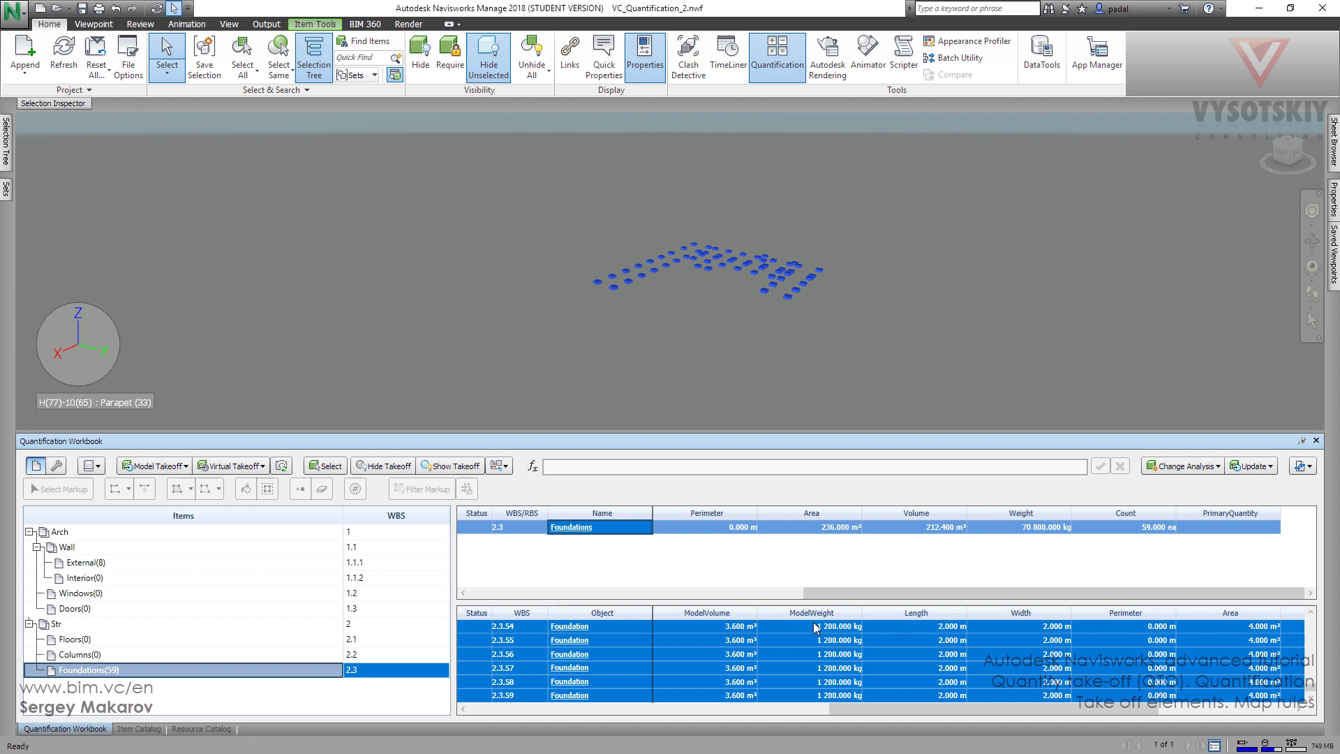
drag(839, 709, 955, 706)
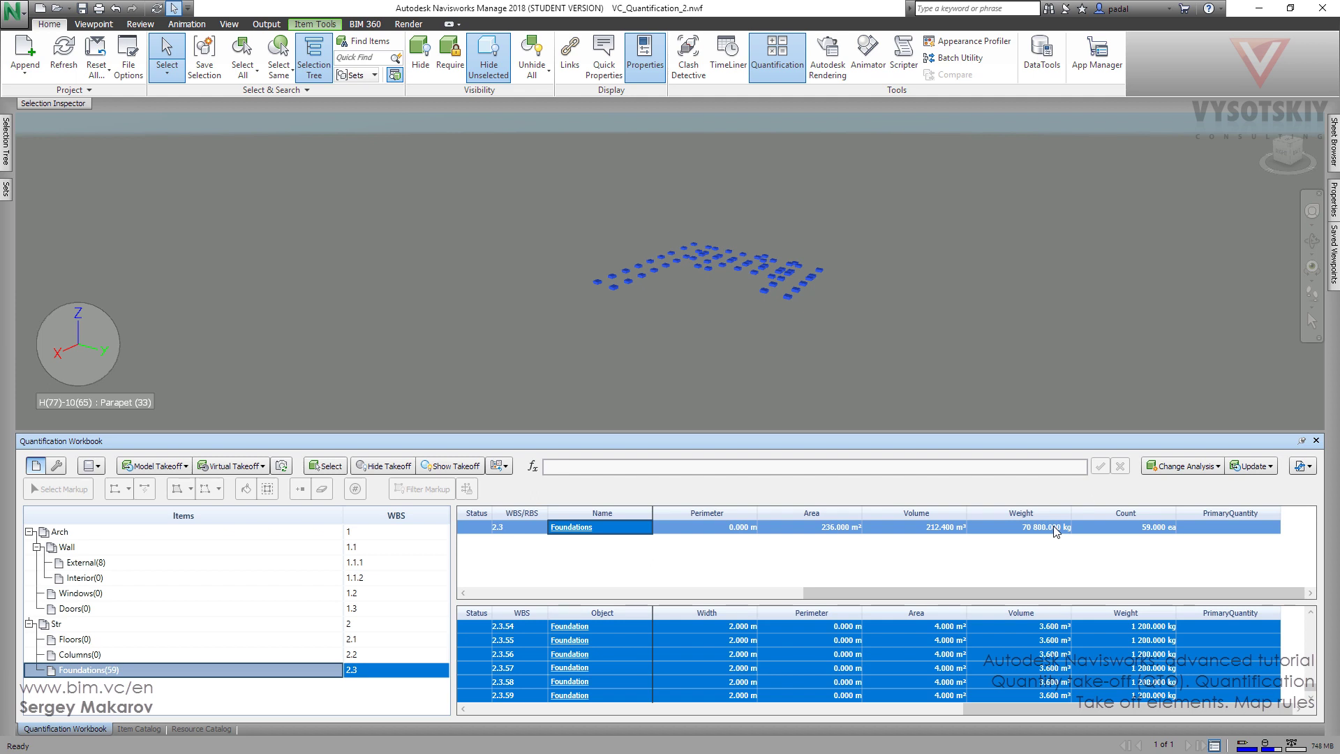
Step: Change the Foundations Width formula to =ModelWidth*1.1, giving 2.200 m widths
click(148, 731)
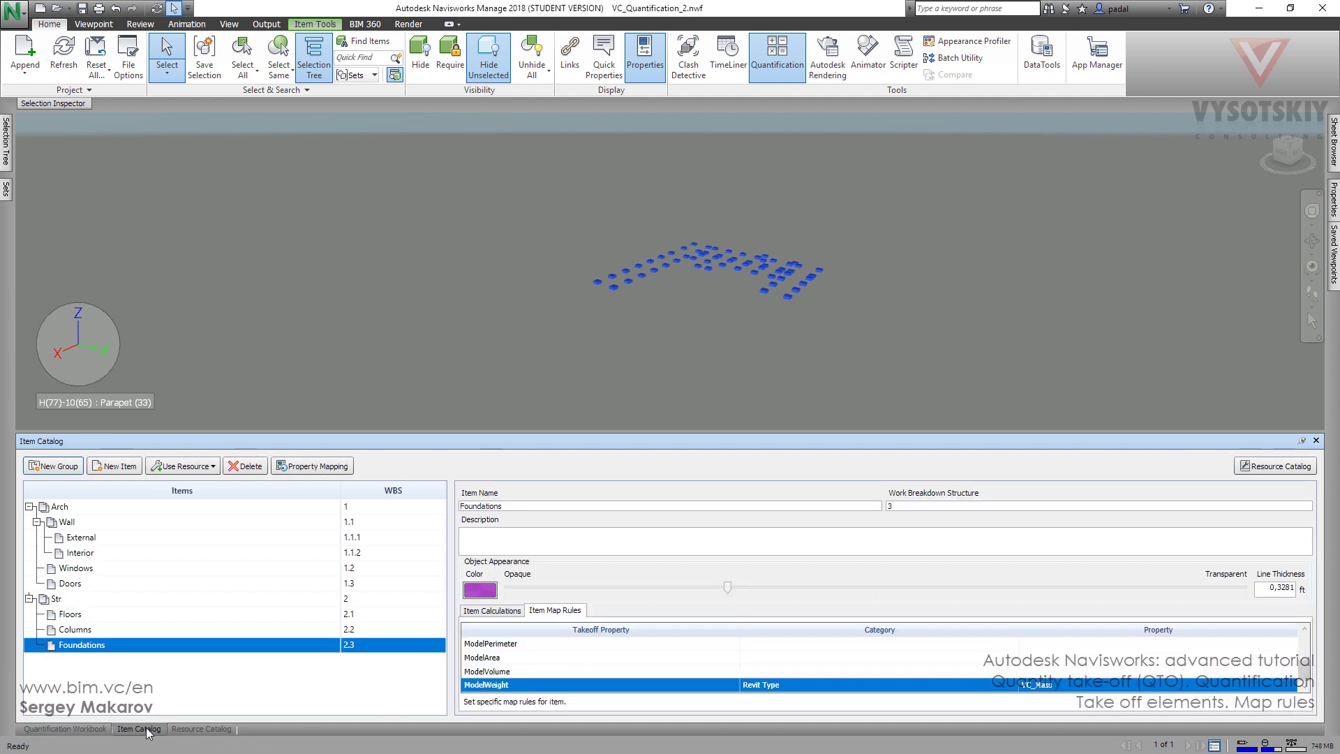
click(490, 613)
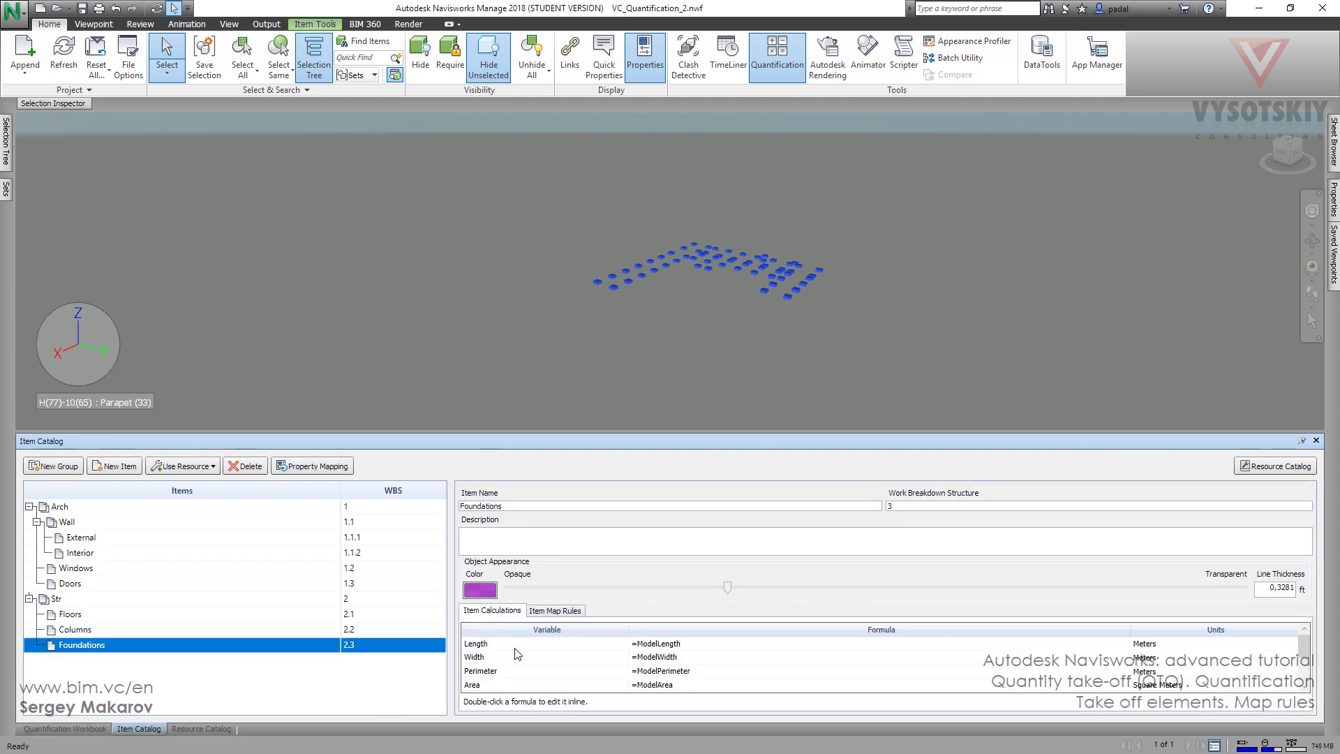
double_click(711, 658)
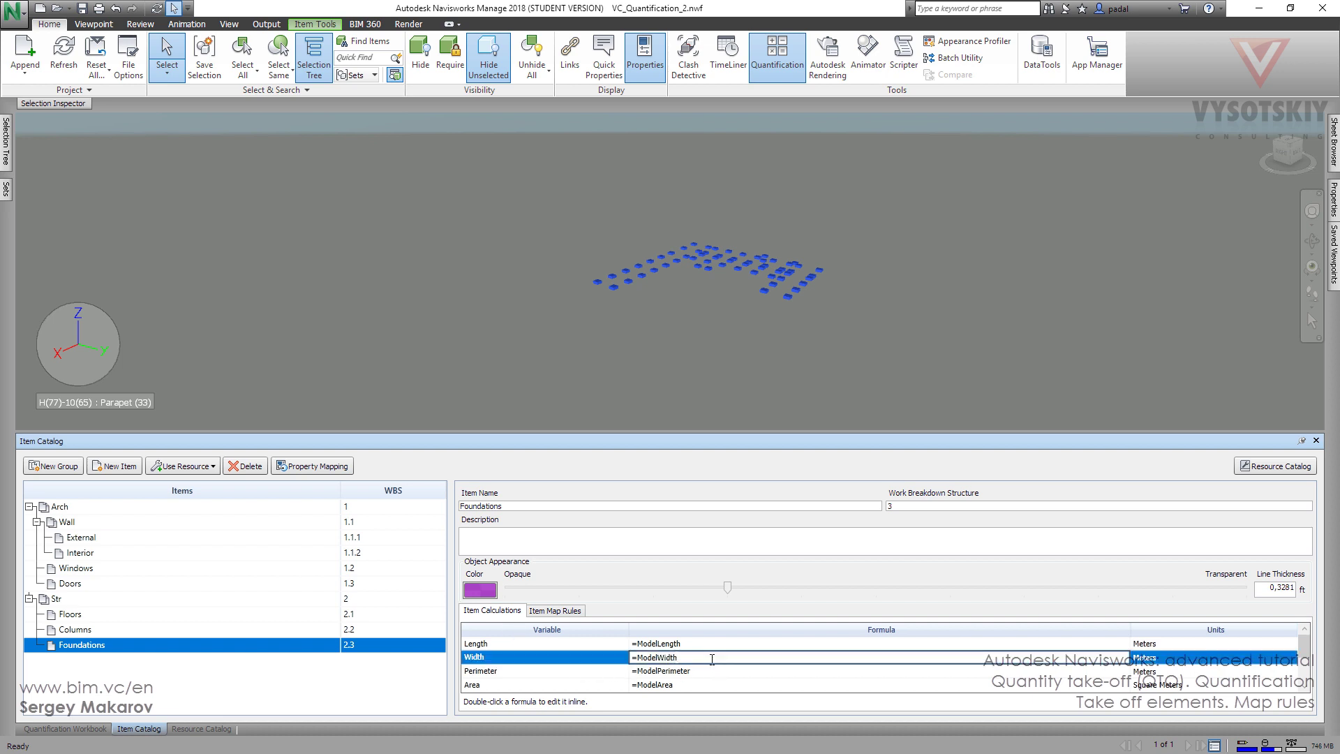
text(*1.1)
key(Return)
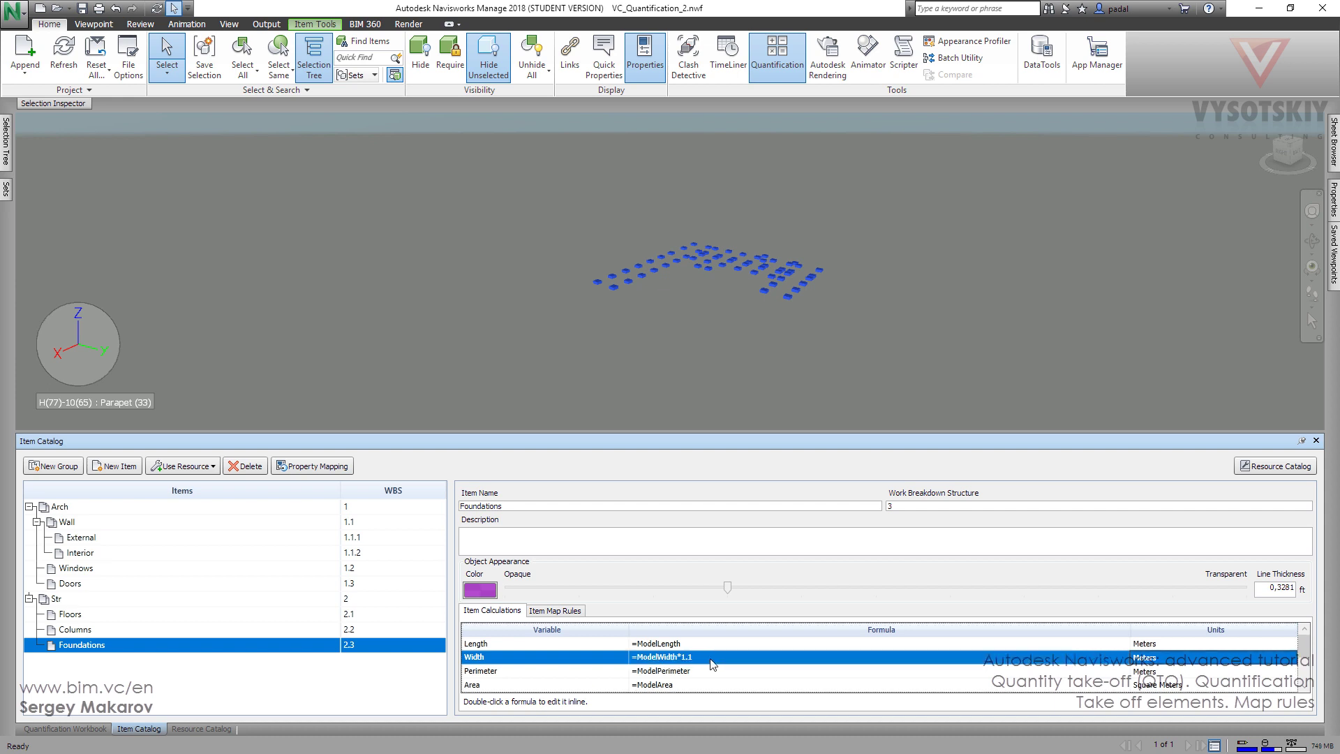
click(42, 730)
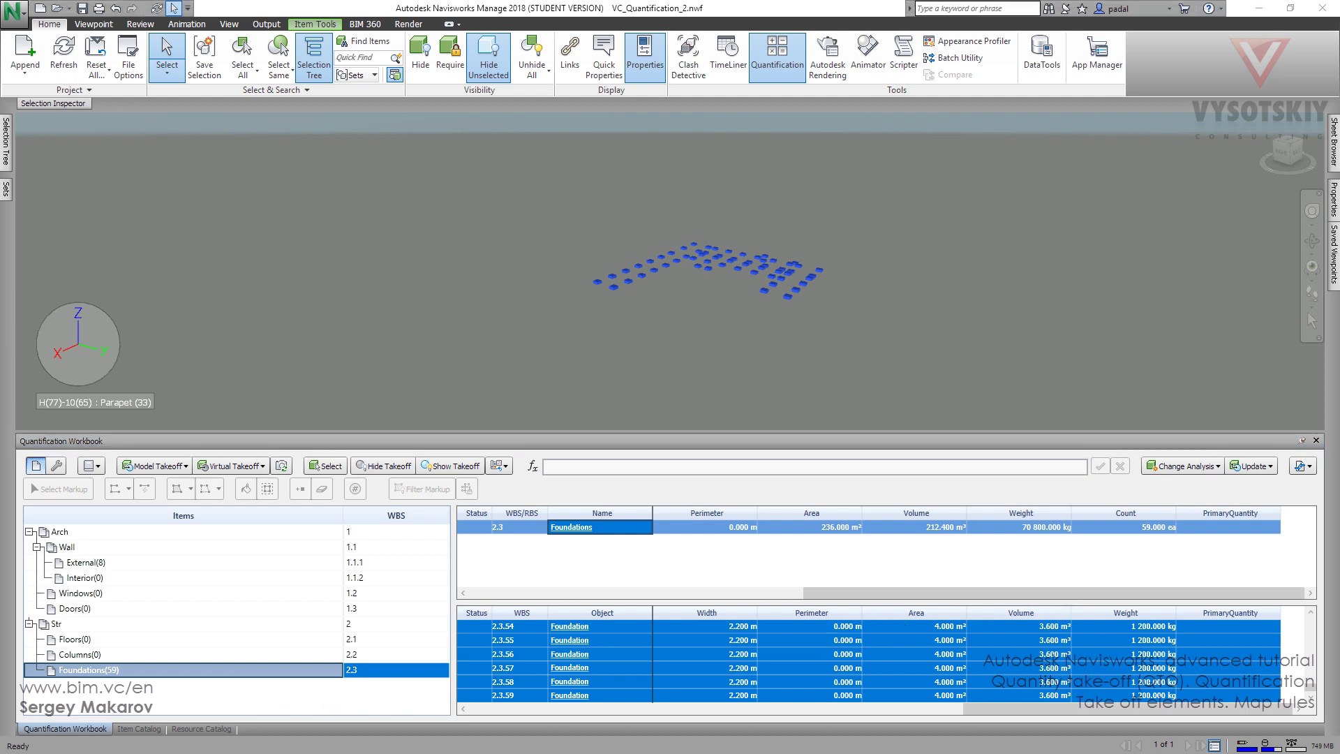
Step: Change the Foundations Weight formula to =ModelWeight*1.1 and return to the workbook
click(139, 729)
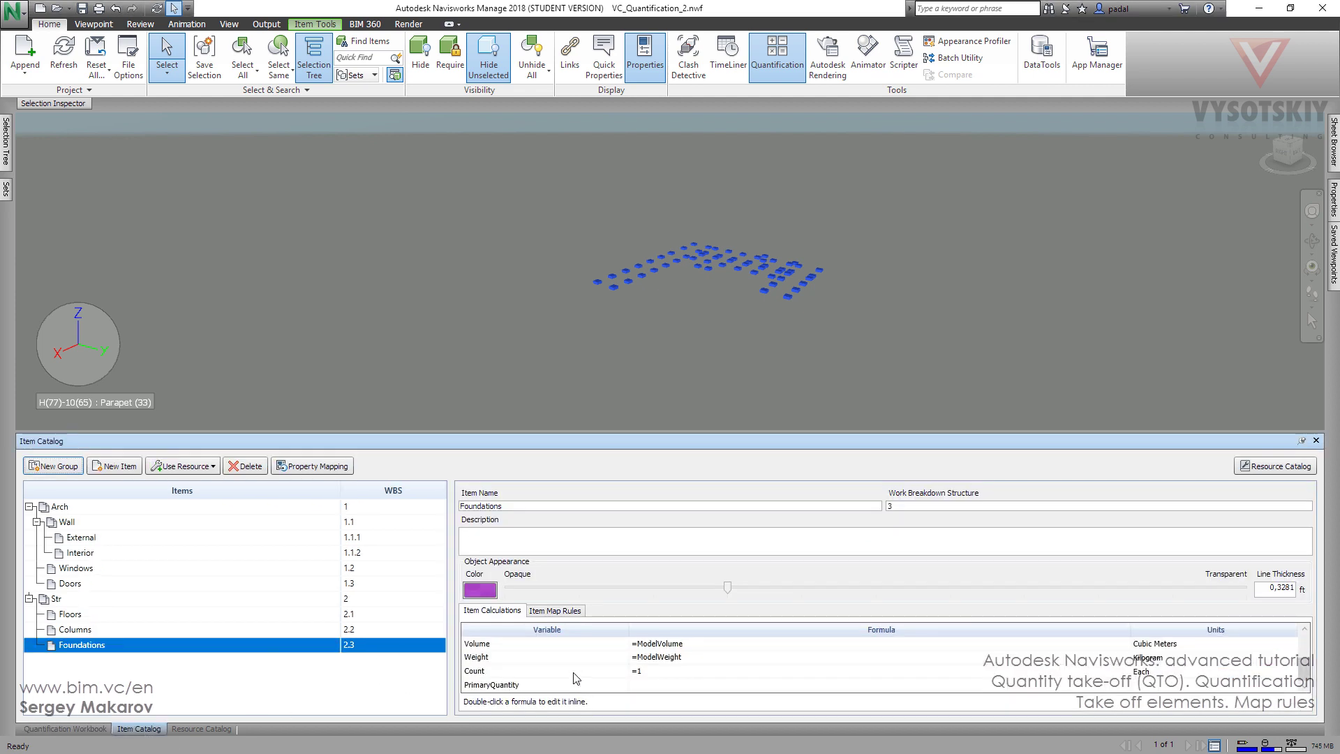
double_click(693, 657)
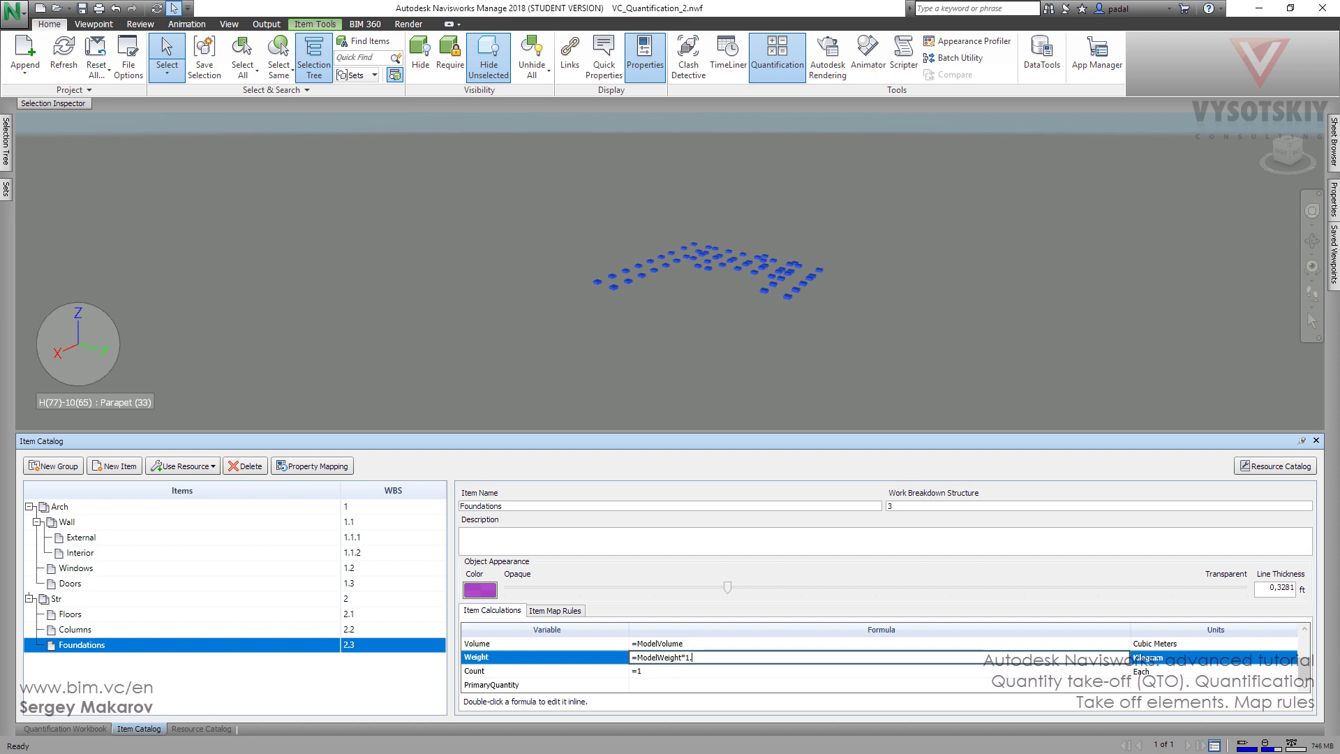
text(*1.1)
key(Return)
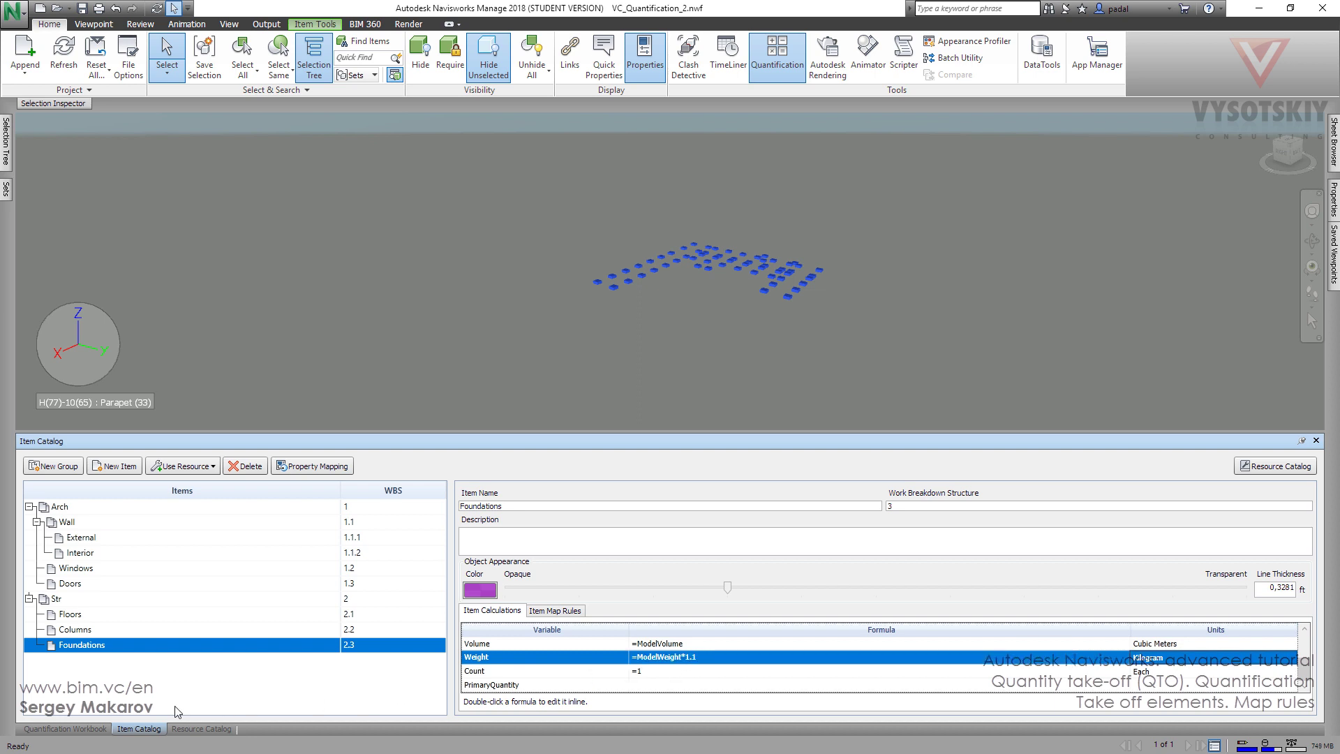
click(74, 730)
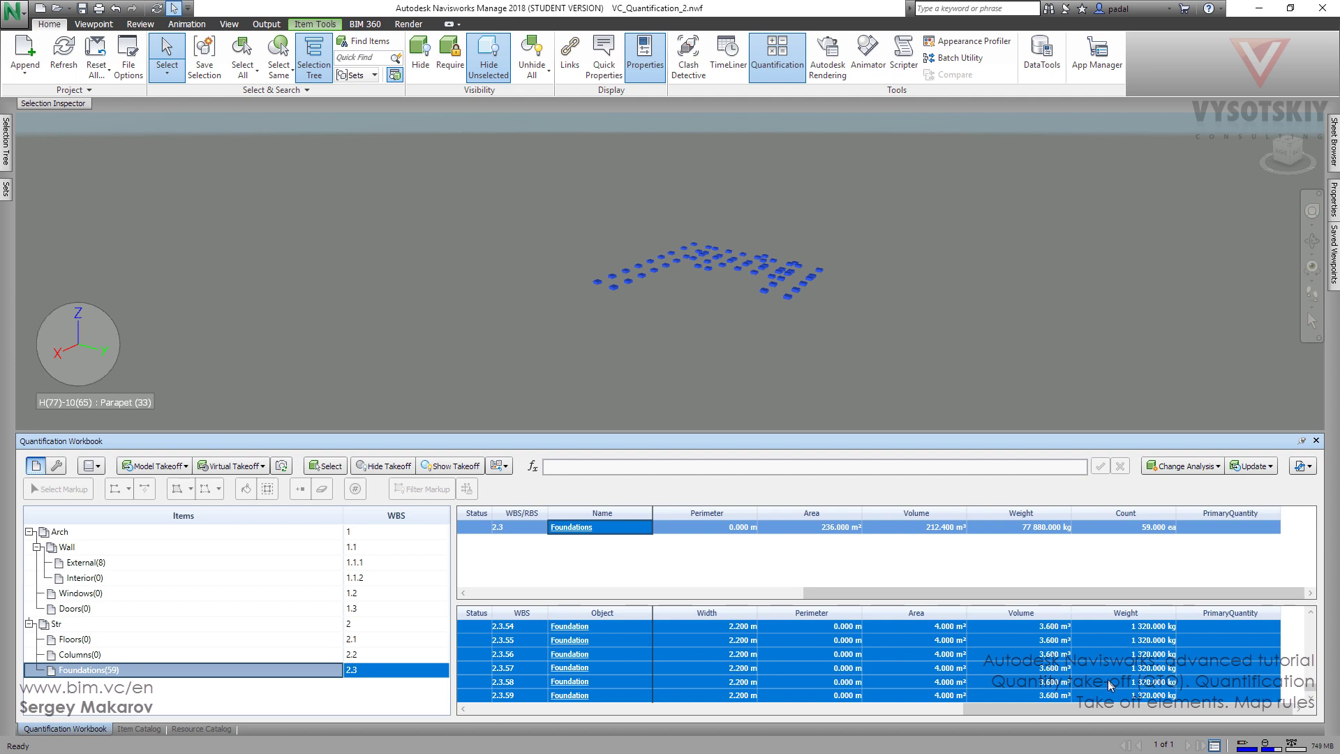
Step: Check the recalculated 1 320 kg weights and close the saved viewpoints list
mouse_move(1066, 712)
mouse_down()
mouse_move(899, 712)
mouse_move(1050, 702)
mouse_up()
mouse_move(1334, 248)
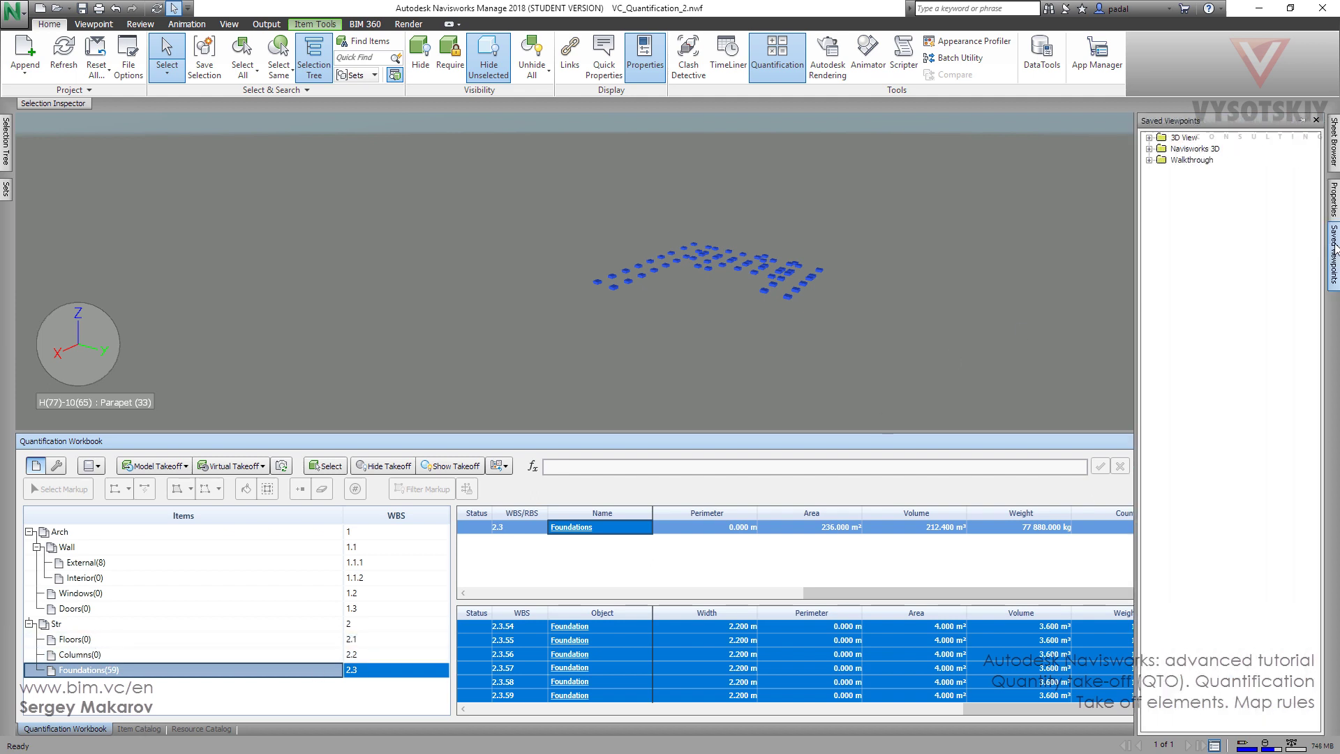
click(766, 249)
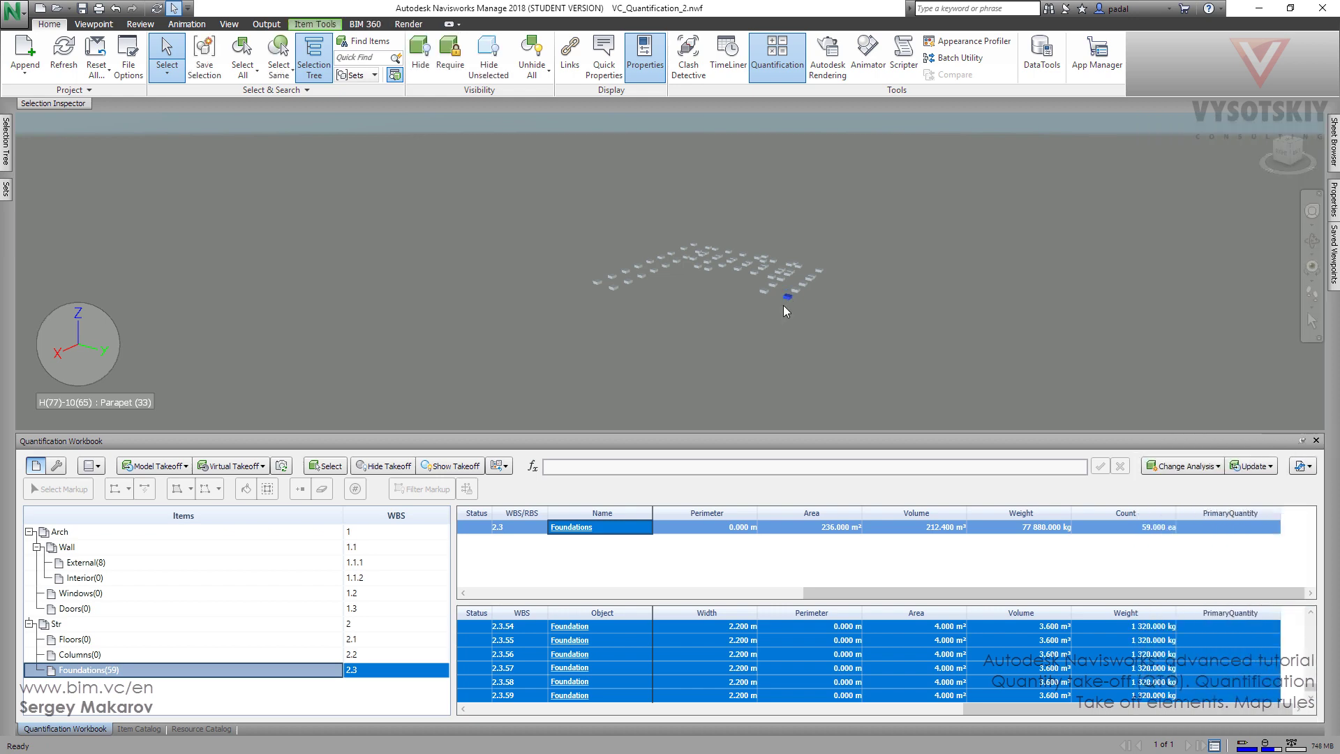